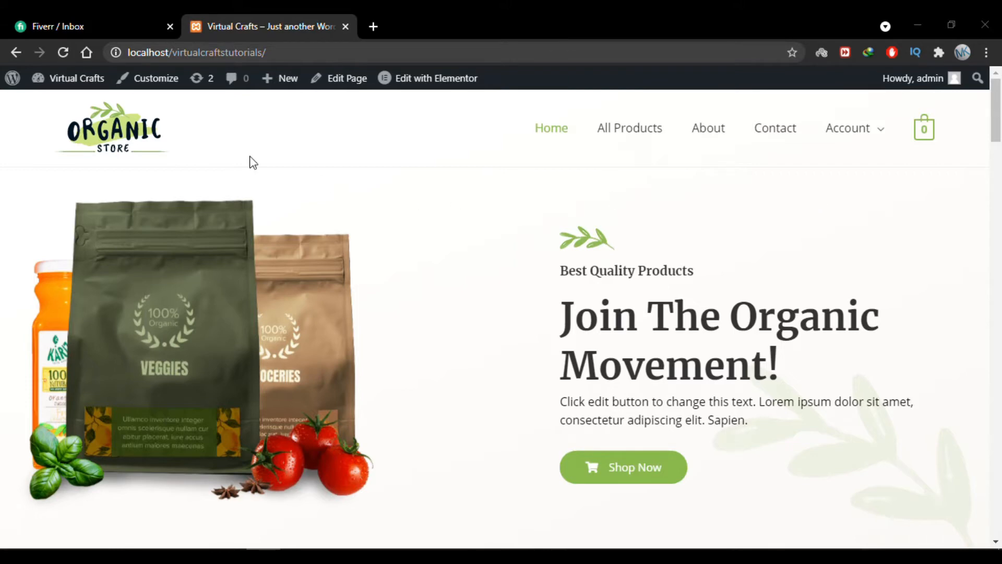
- Go to the site's admin dashboard and open the product categories page
mouse_move(84, 83)
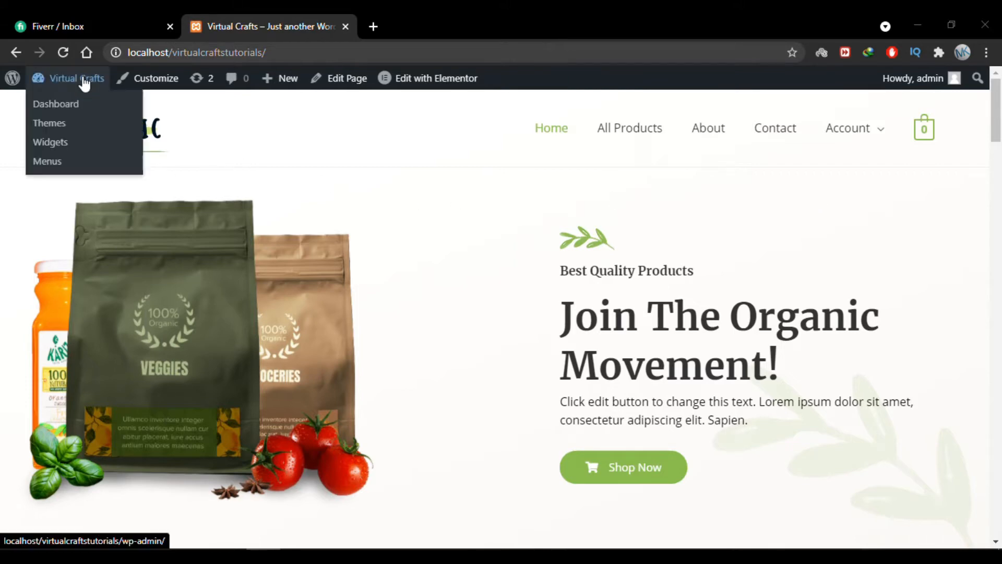
left_click(81, 105)
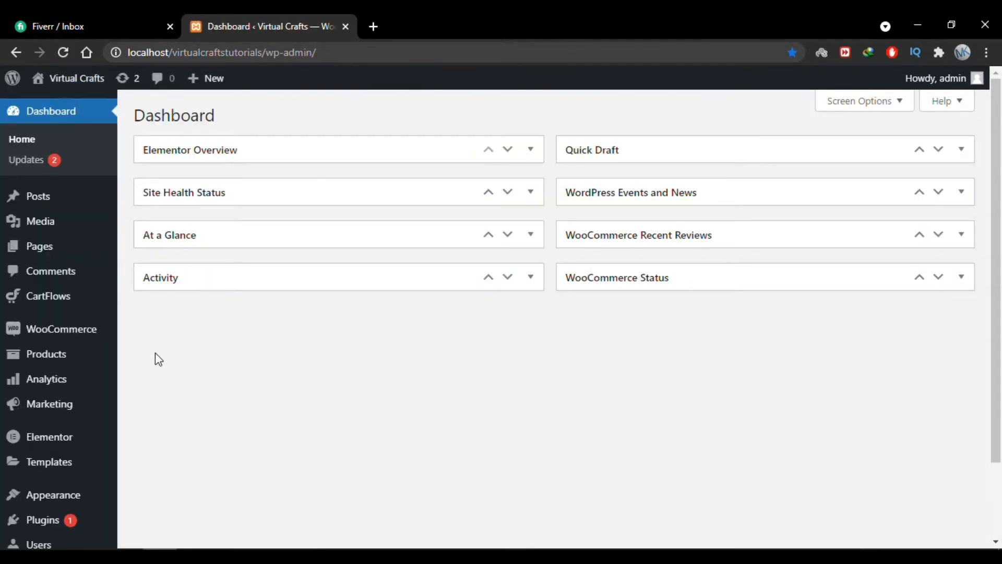
mouse_move(49, 359)
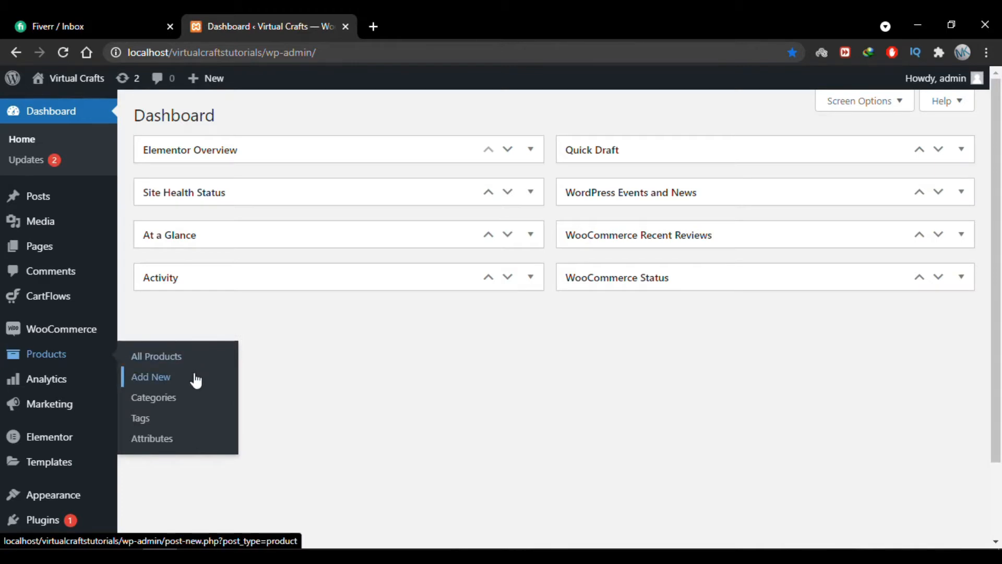
left_click(205, 408)
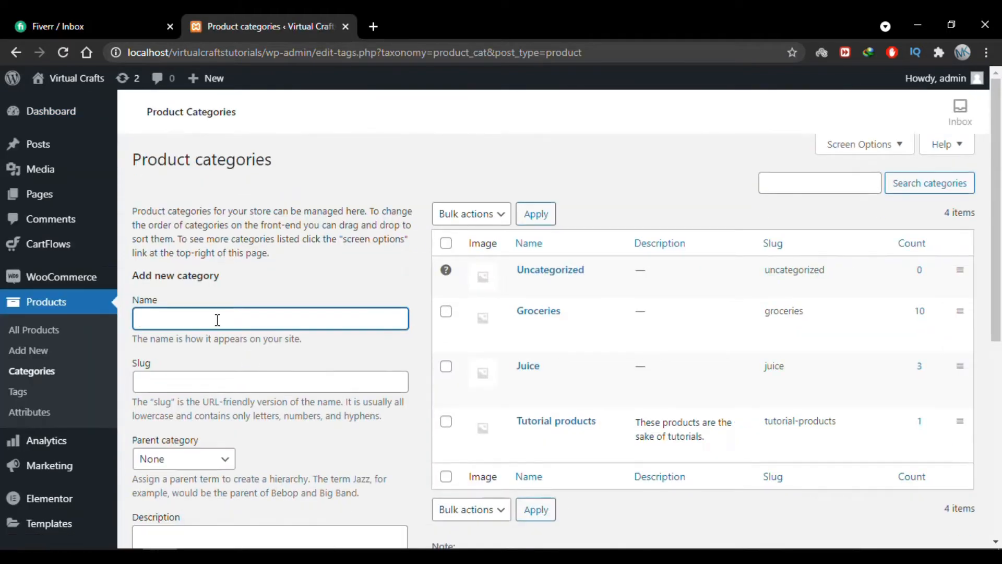
- Add a product category named "Downloadable Products", leaving the other category fields at their defaults
type("Downloadabl")
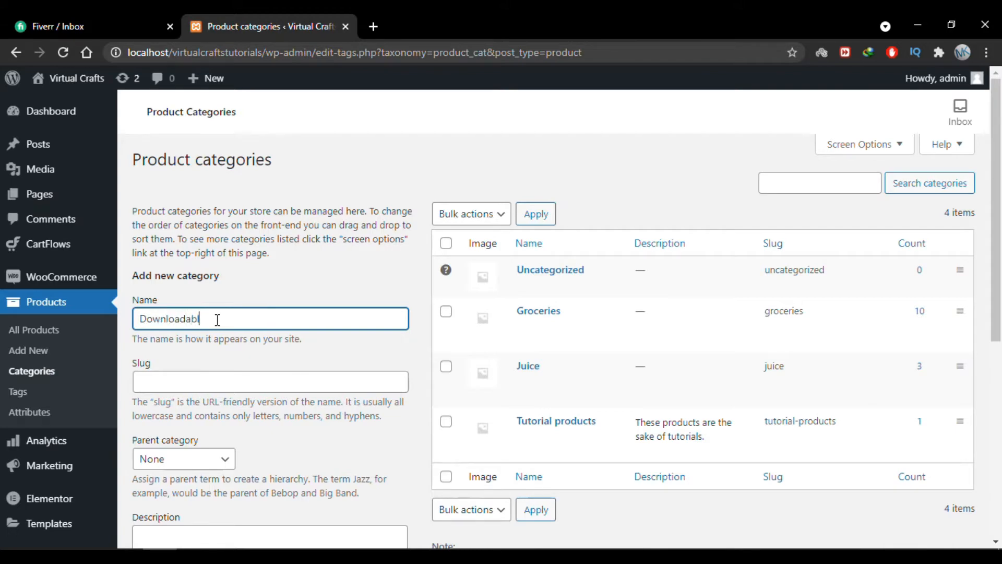
type("e Products")
scroll(360, 350, "down", 7)
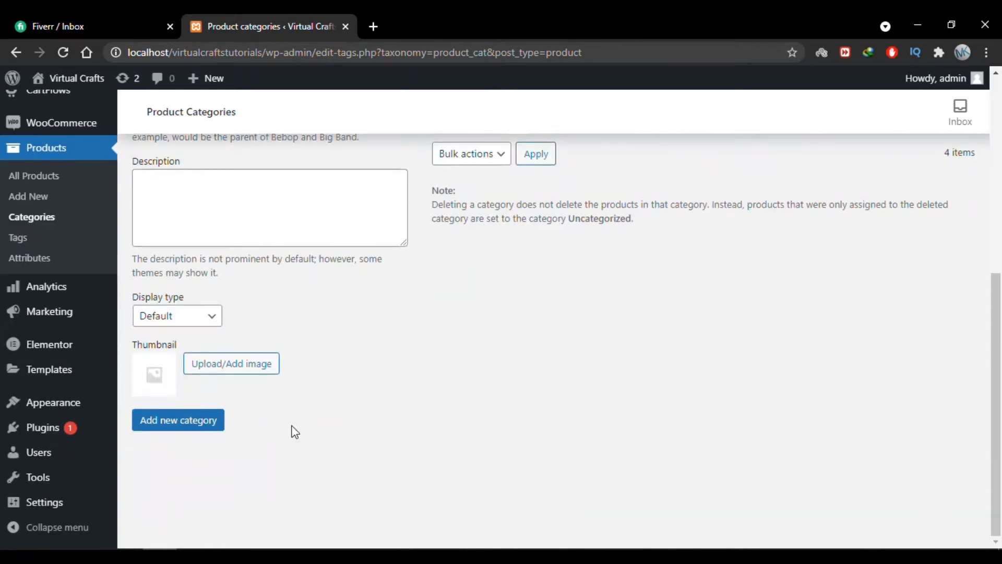
left_click(198, 434)
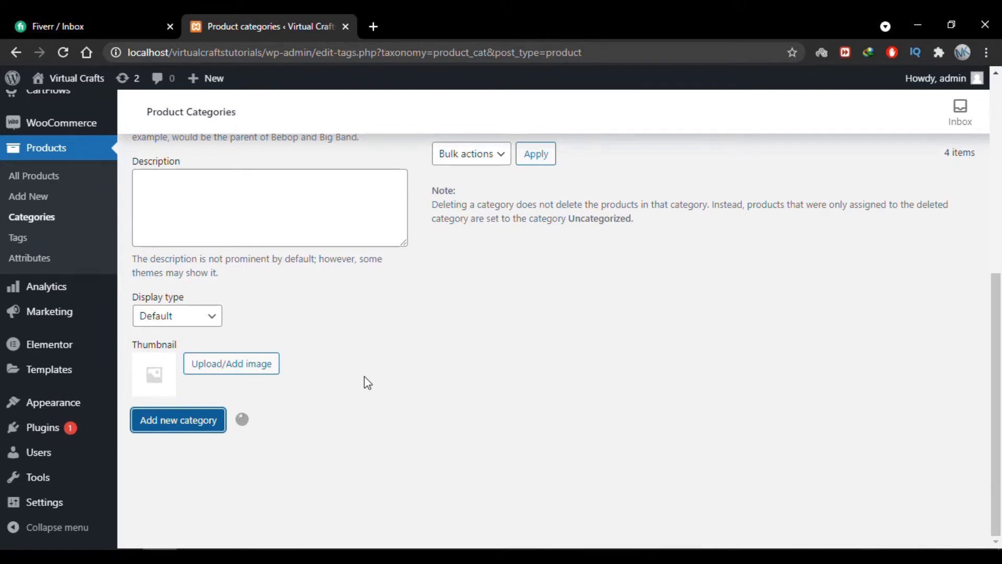
scroll(481, 344, "up", 3)
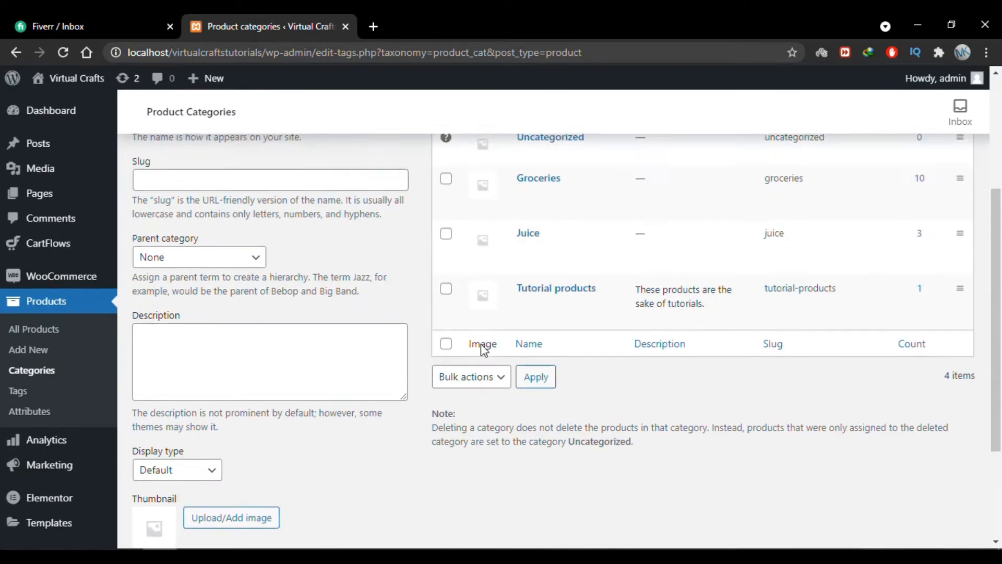
scroll(481, 344, "up", 3)
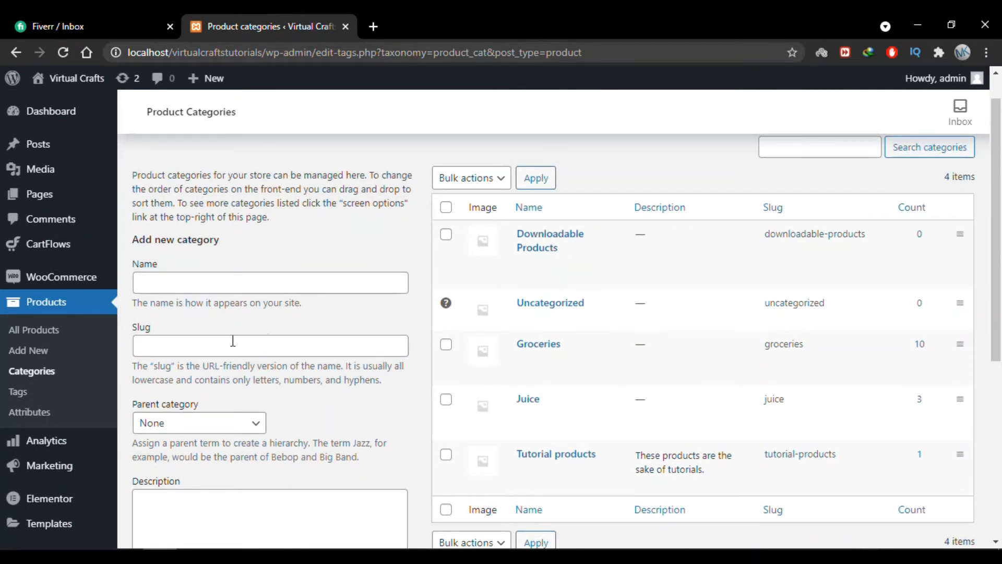
- Start a new product and open the copied Amazon link to the Kindle book in a separate browser tab
left_click(40, 359)
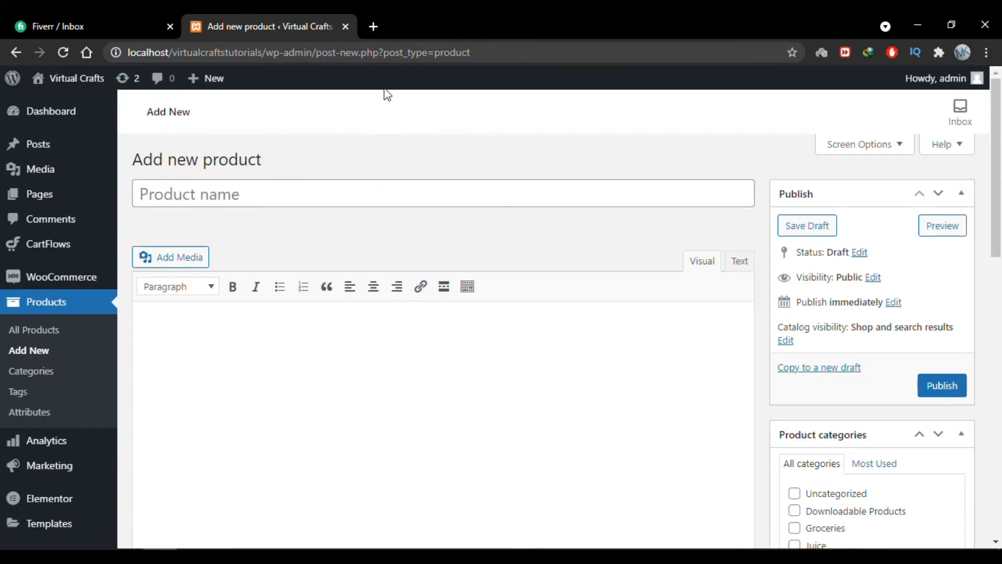
left_click(372, 25)
key("ctrl+v")
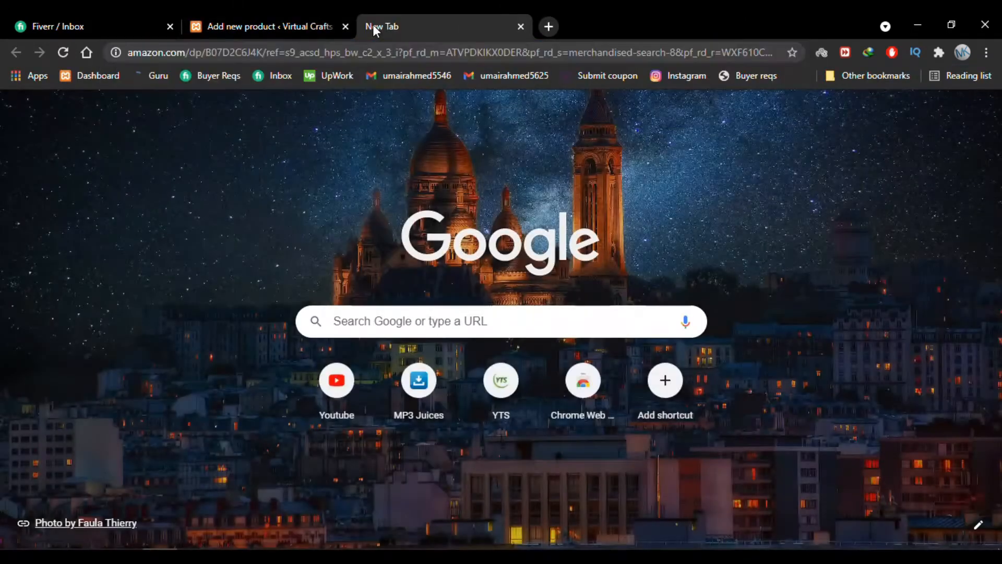
key("Return")
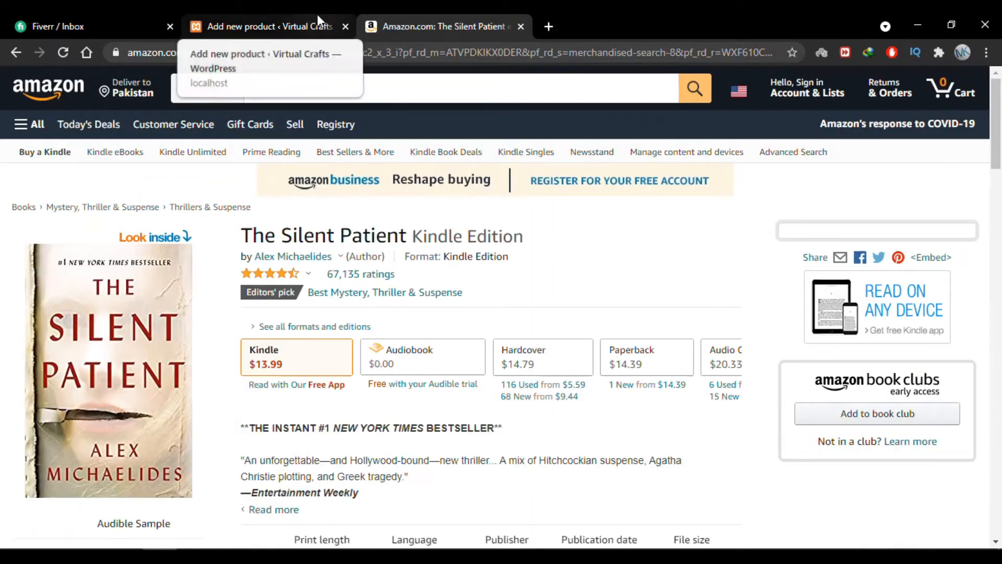
- Copy the book title "The Silent Patient" from the Amazon page into the new product's name
left_click_drag(241, 238, 408, 239)
key("ctrl+c")
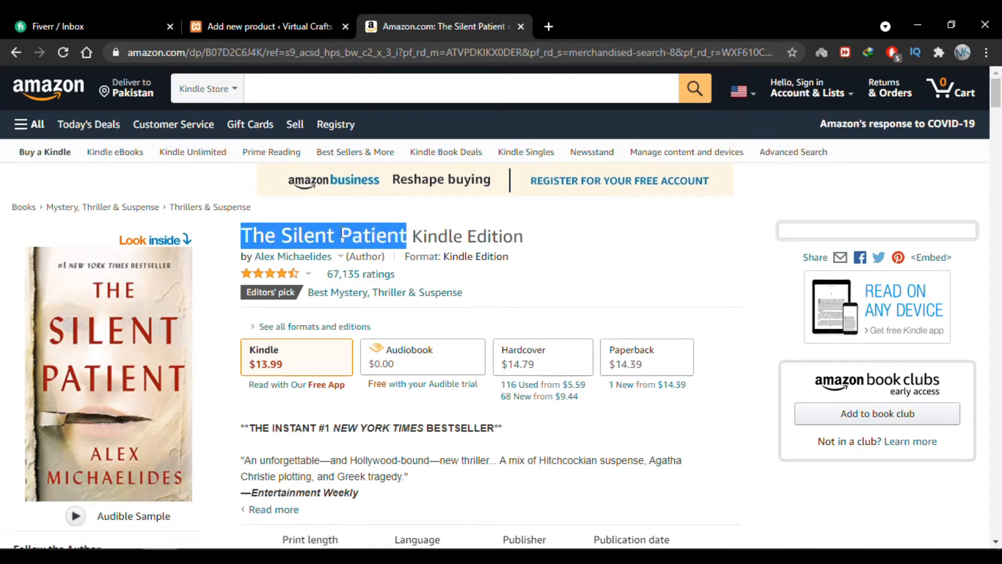
left_click(305, 21)
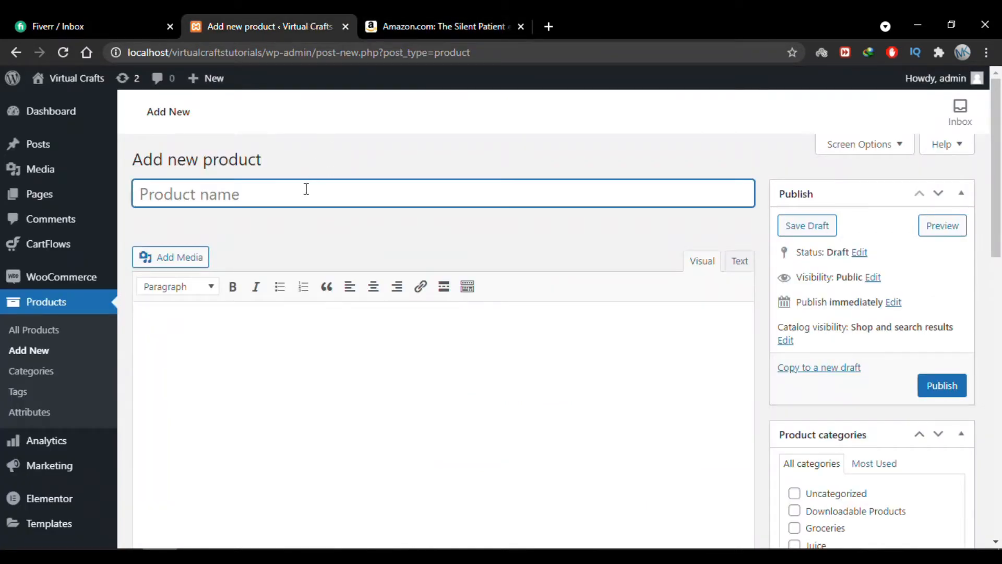
key("ctrl+v")
- Search for "lorem" in a new browser tab, open lipsum.com and copy the "Why do we use it?" paragraph
scroll(376, 313, "down", 1)
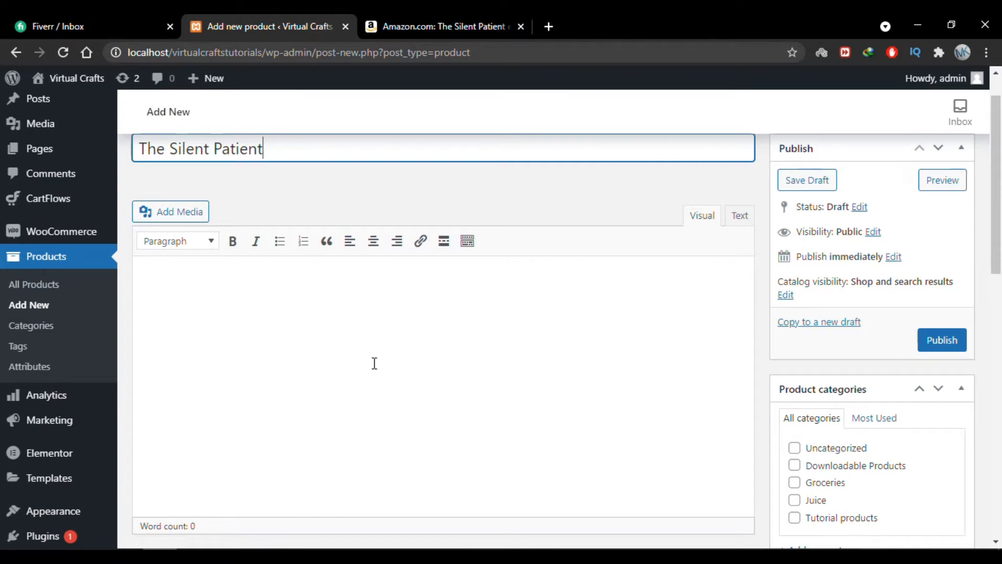
scroll(374, 363, "down", 1)
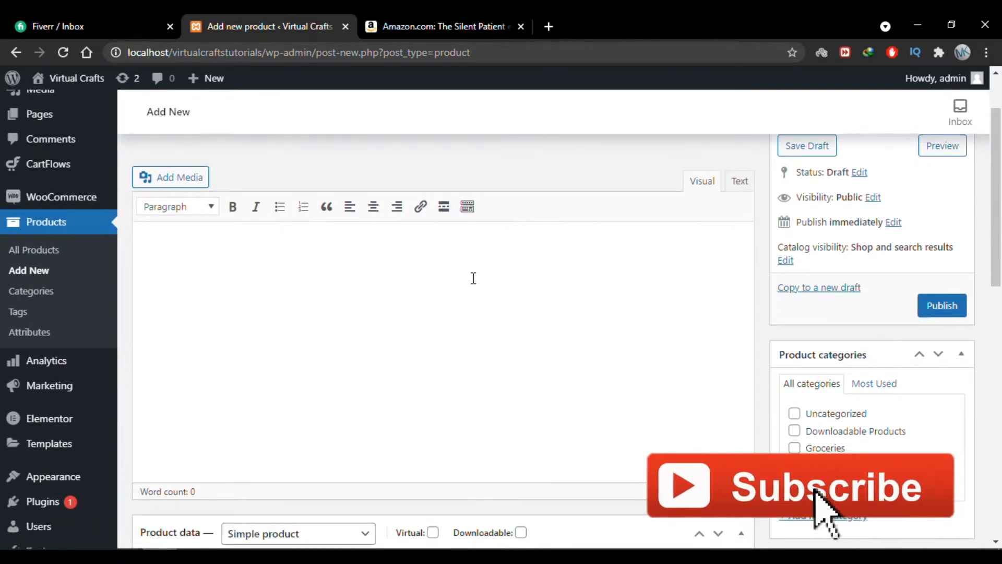
left_click(546, 26)
type("l")
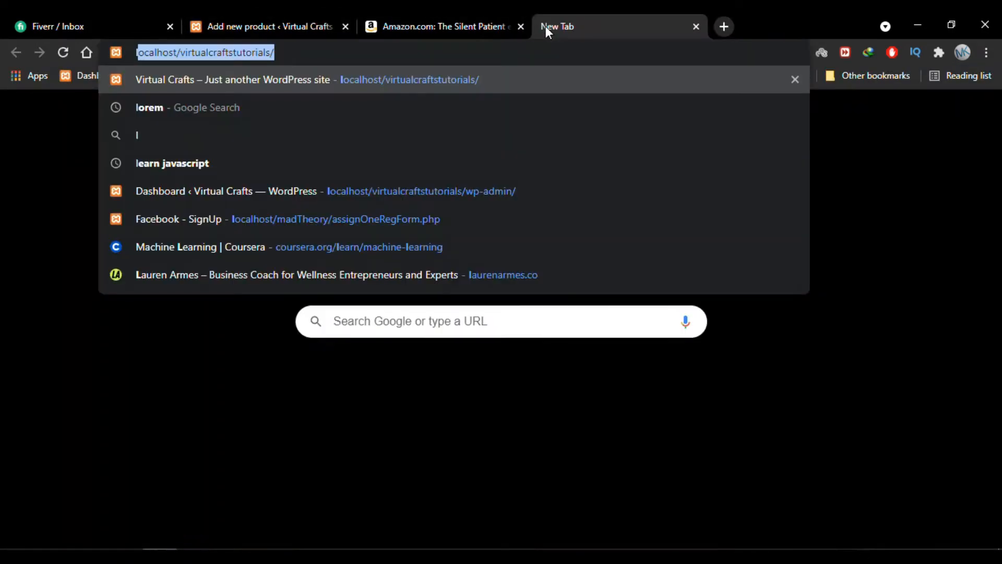
type("orem")
key("Down")
key("Return")
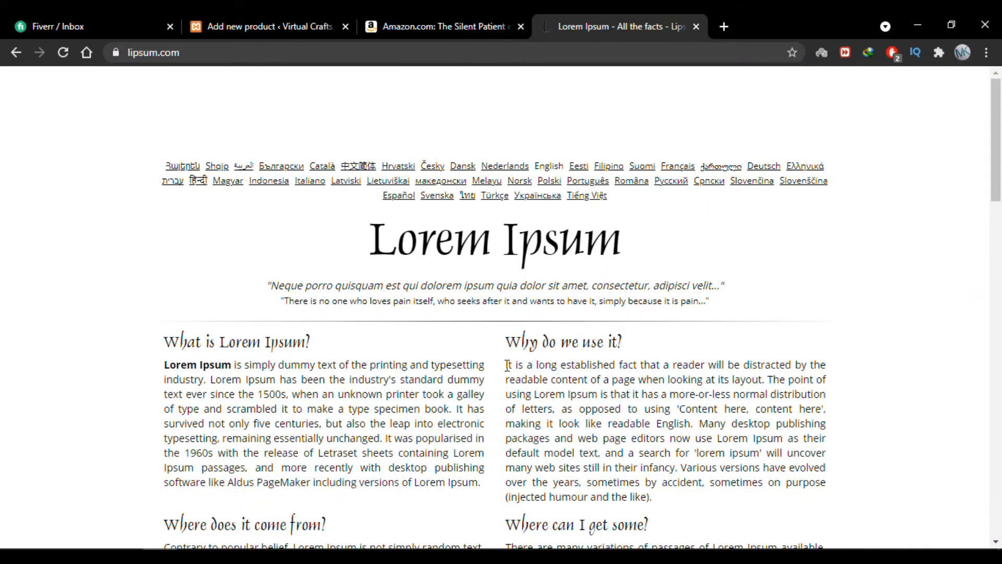
left_click_drag(507, 365, 654, 503)
key("ctrl+c")
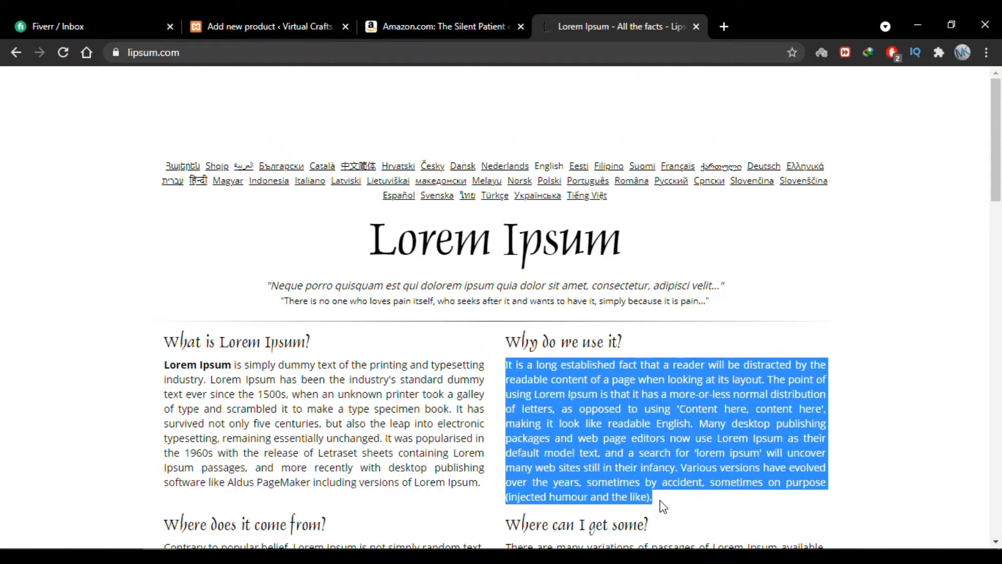
- Paste the copied Lorem Ipsum paragraph twice into the new product's main description
left_click(217, 17)
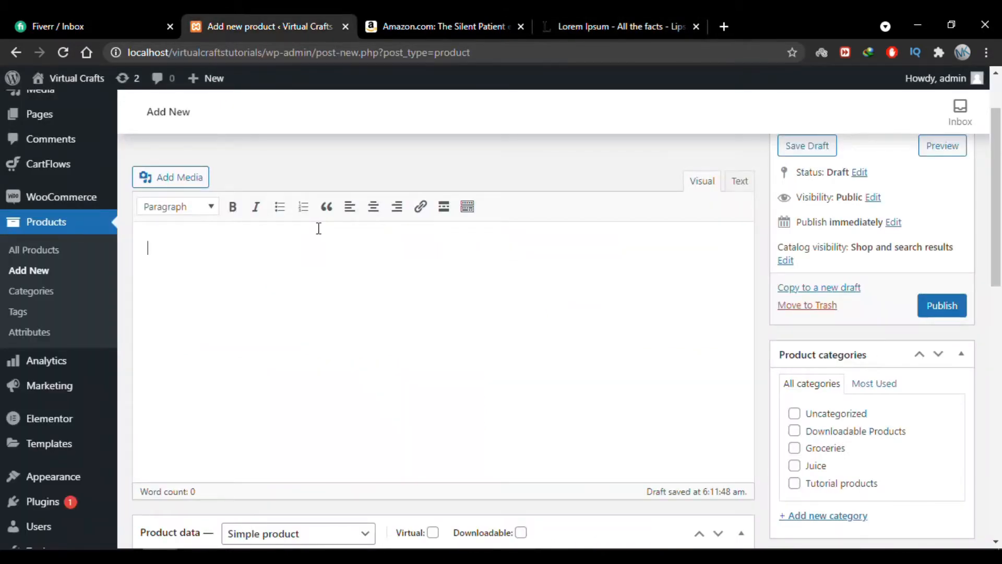
key("ctrl+v")
key("ctrl+v")
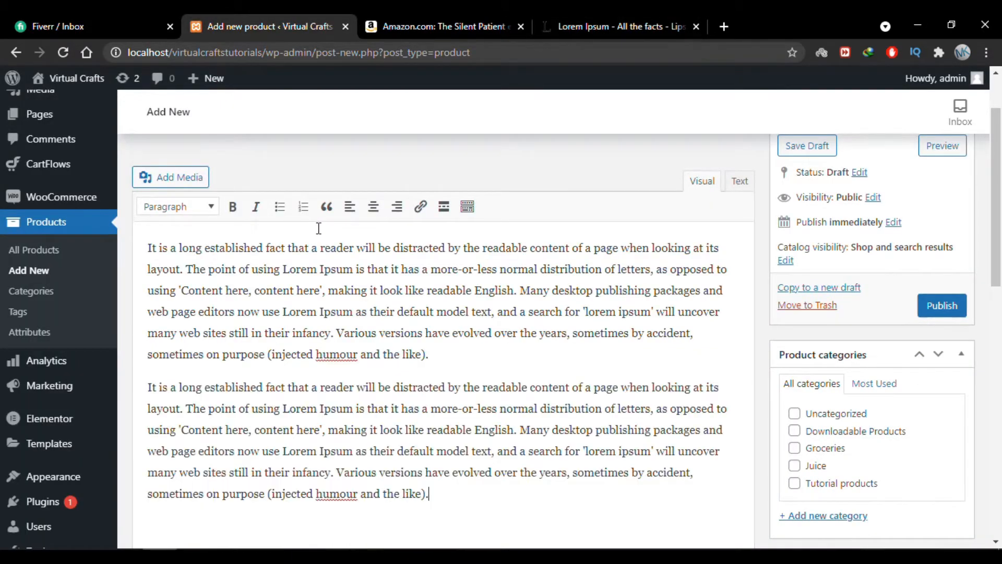
- Keep the product type as Simple product and mark the product as both Virtual and Downloadable
scroll(366, 261, "down", 7)
scroll(412, 288, "down", 1)
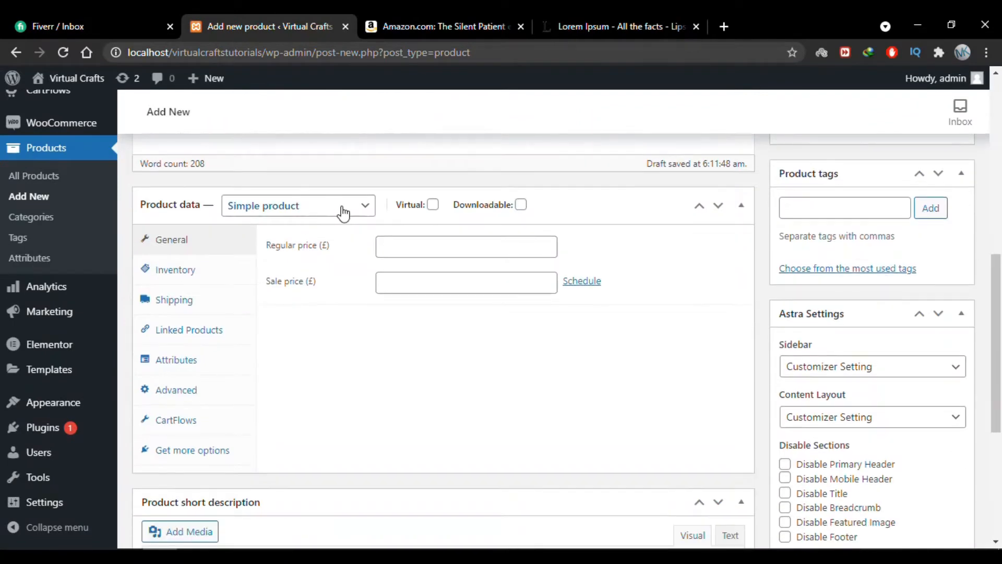
left_click(342, 211)
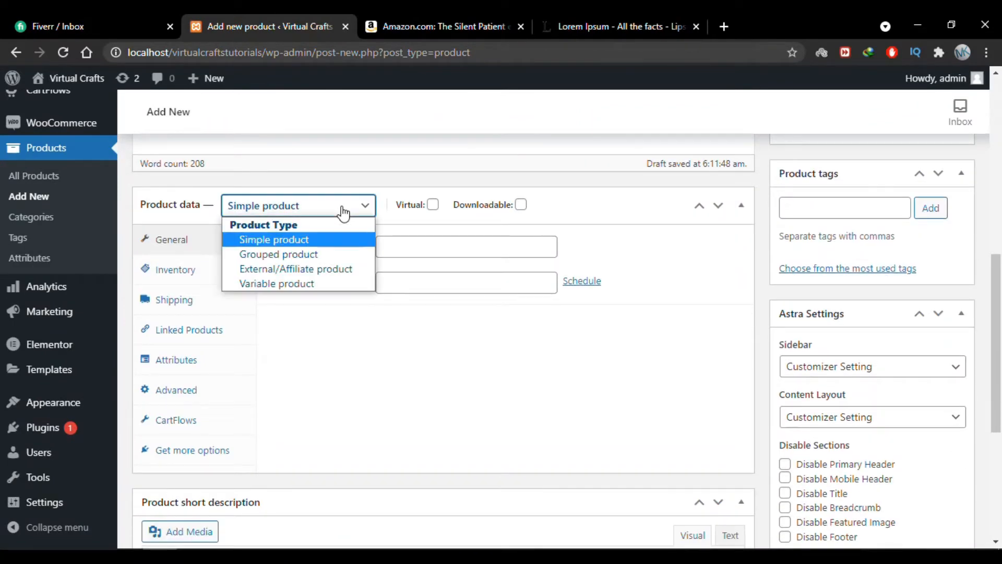
left_click(349, 243)
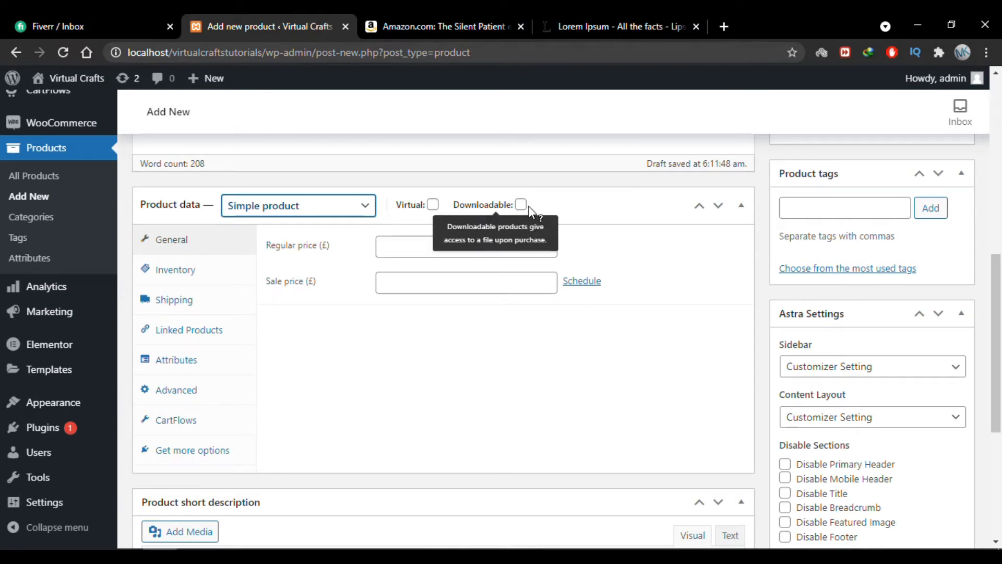
left_click(433, 206)
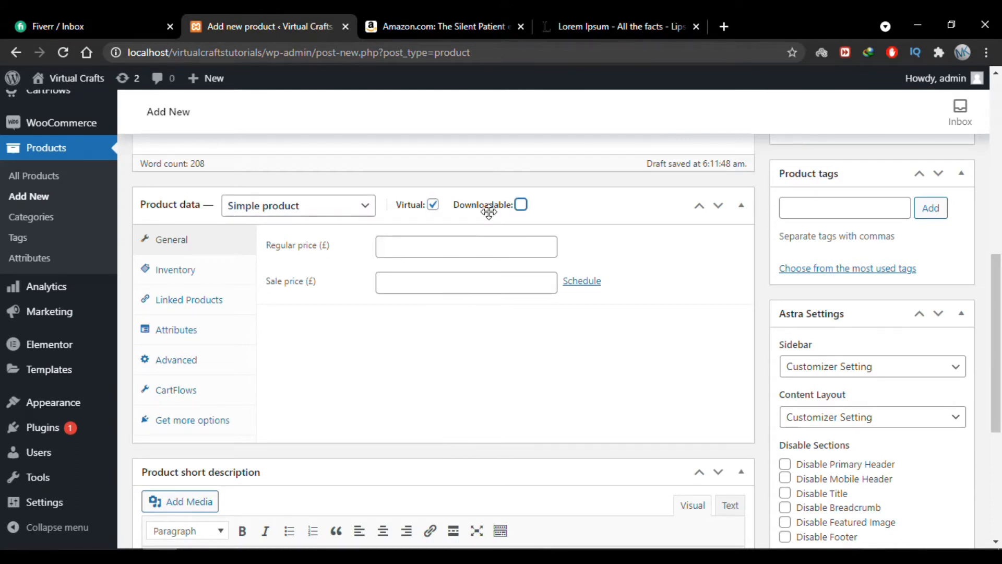
left_click(520, 205)
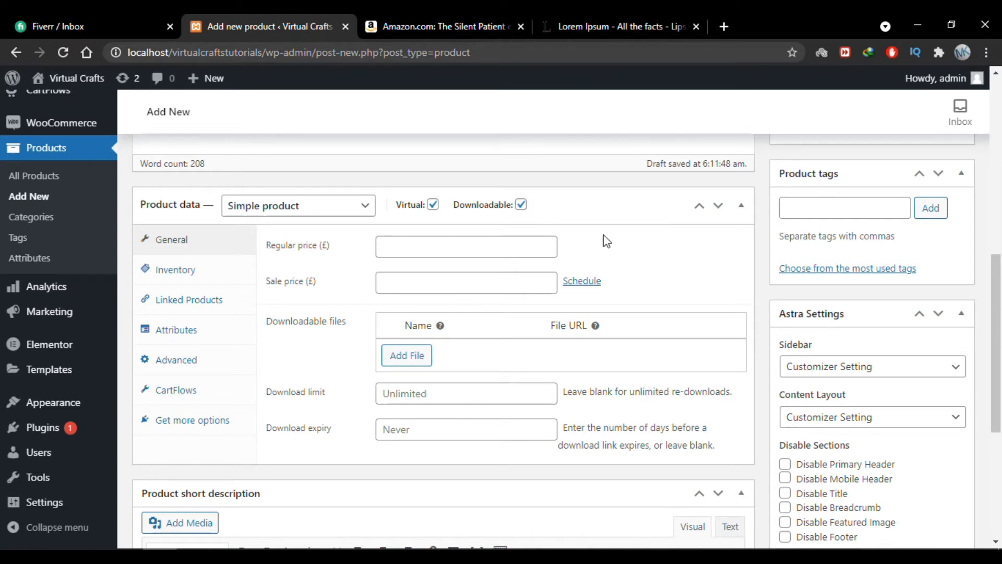
- Set the product's regular price to 99.9 and its sale price to 95.9
left_click(483, 249)
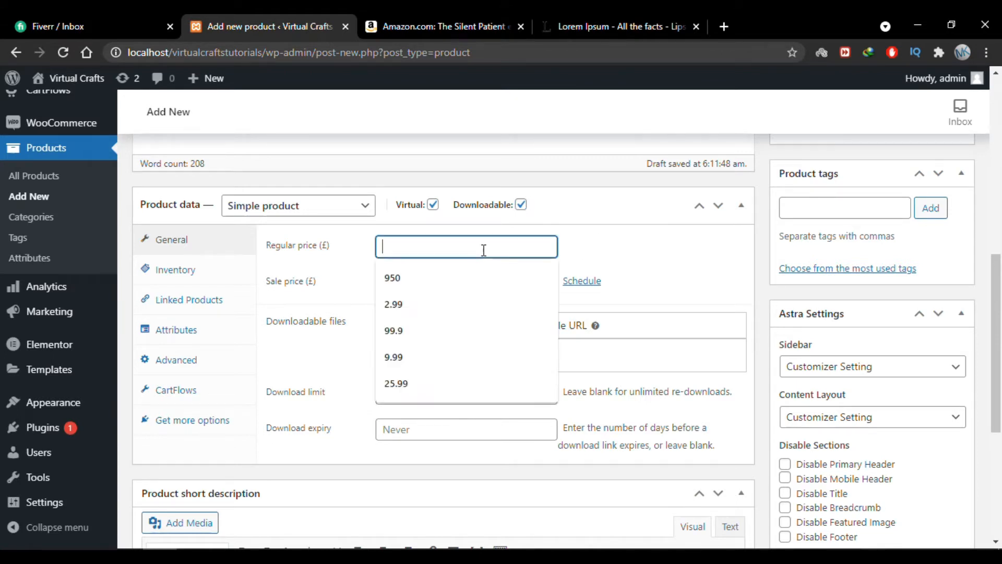
left_click(442, 327)
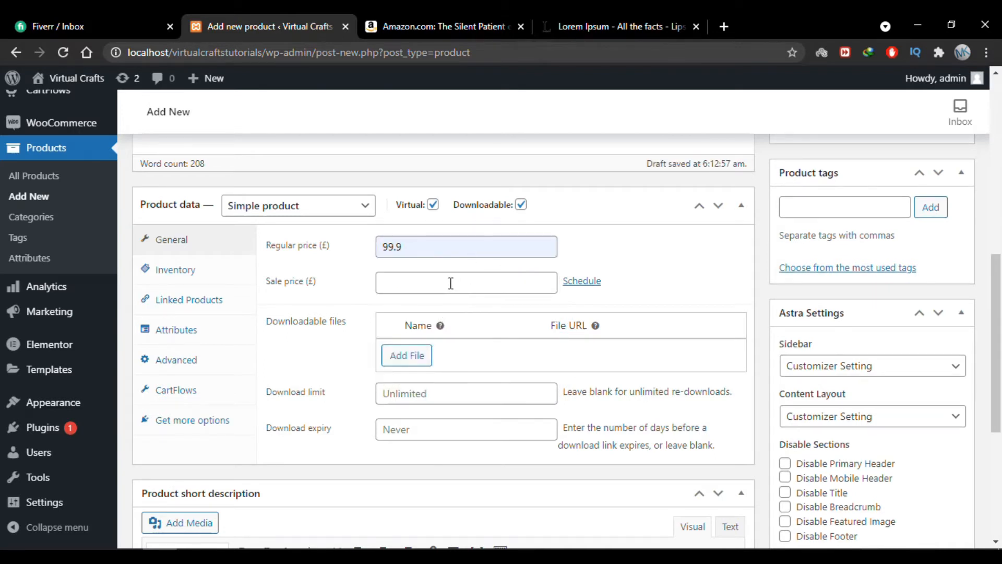
left_click(451, 283)
left_click(425, 395)
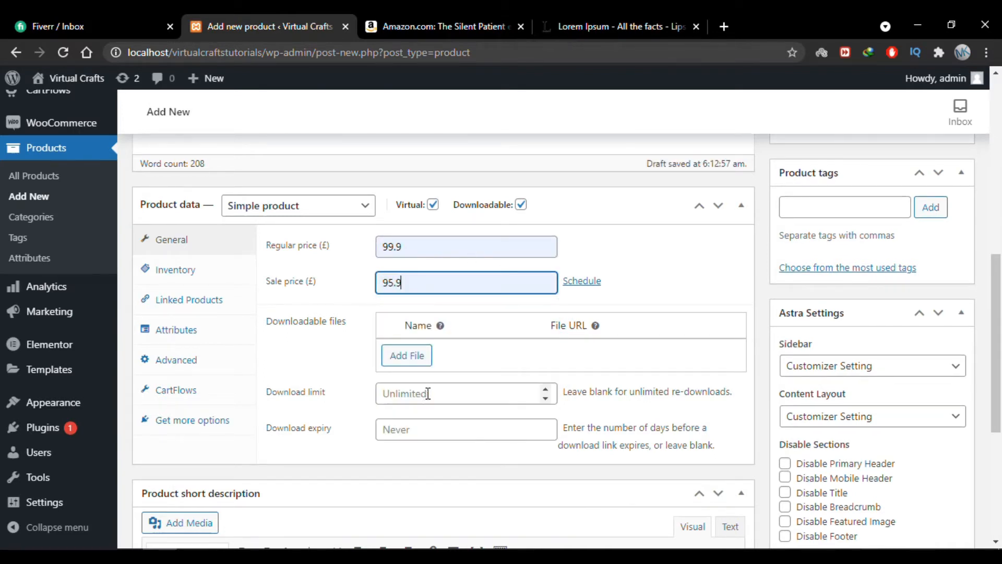
- Add a downloadable file entry to the product and name it "The Silent Patient", copied from the product name
scroll(528, 308, "down", 1)
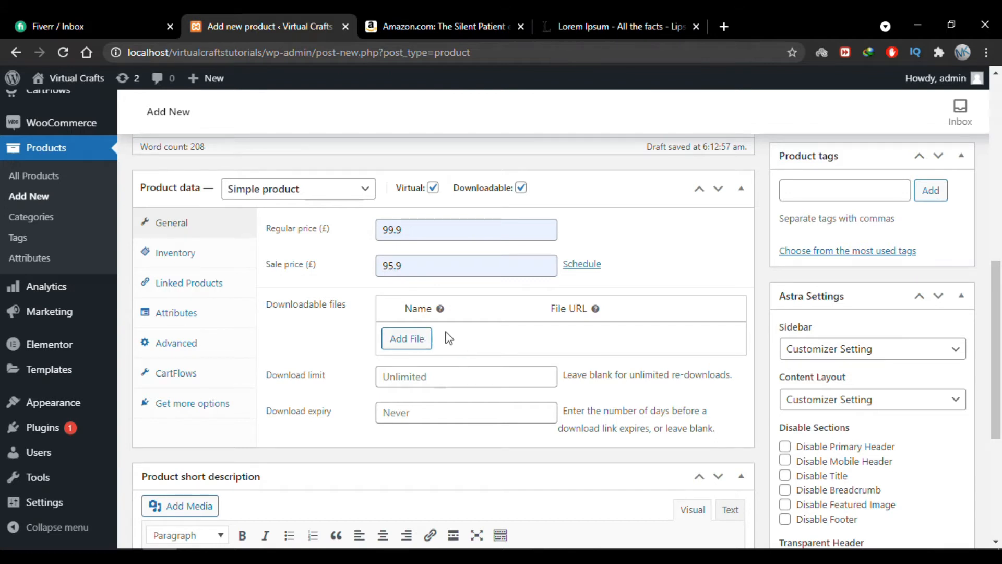
left_click(415, 340)
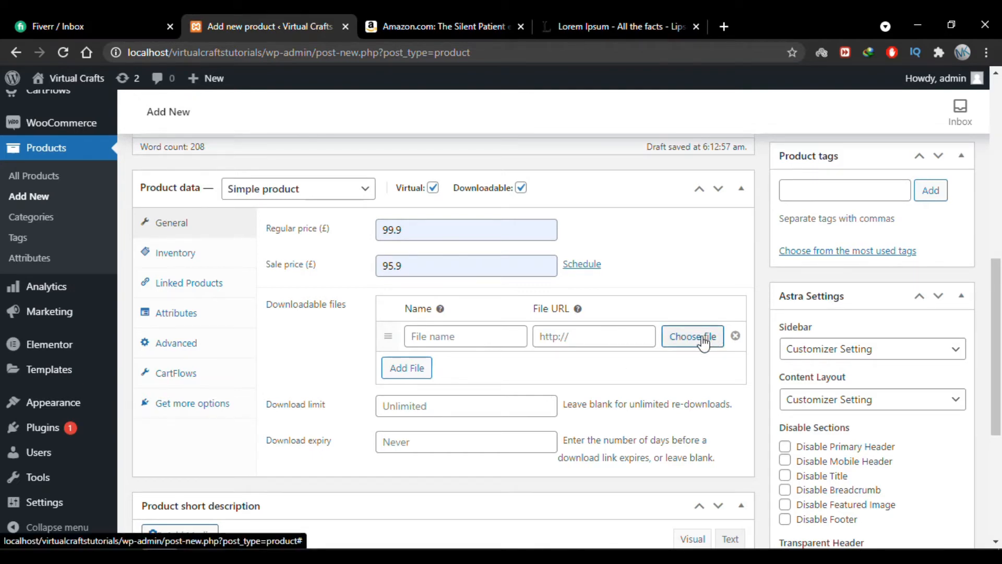
scroll(762, 296, "up", 1)
scroll(759, 291, "up", 10)
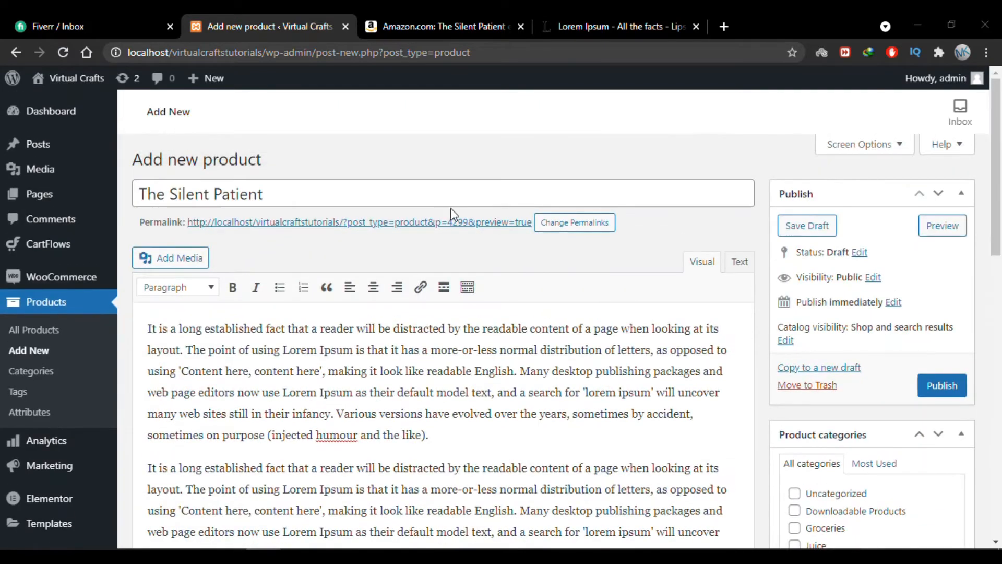
left_click(343, 201)
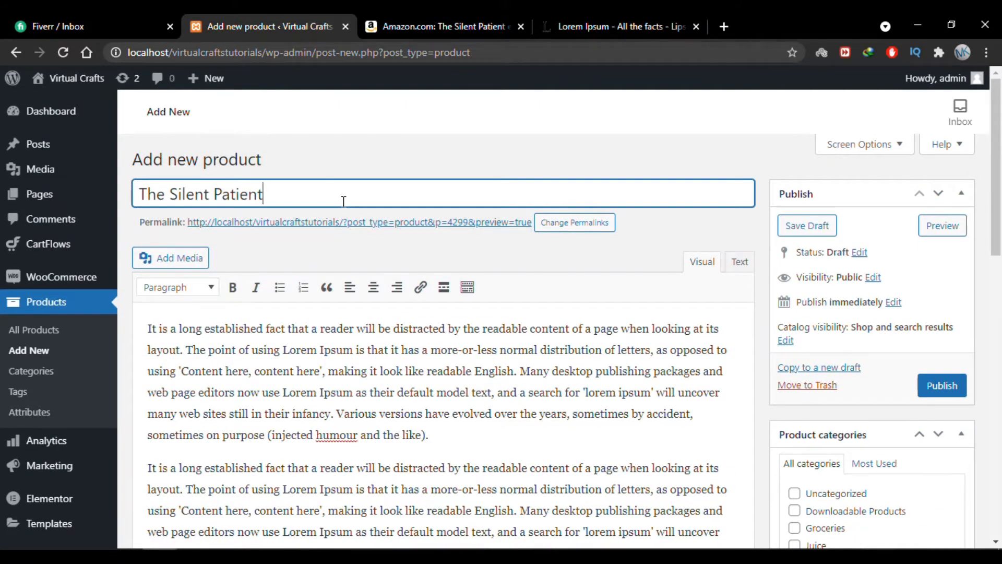
key("ctrl+a")
key("ctrl+c")
scroll(624, 190, "down", 6)
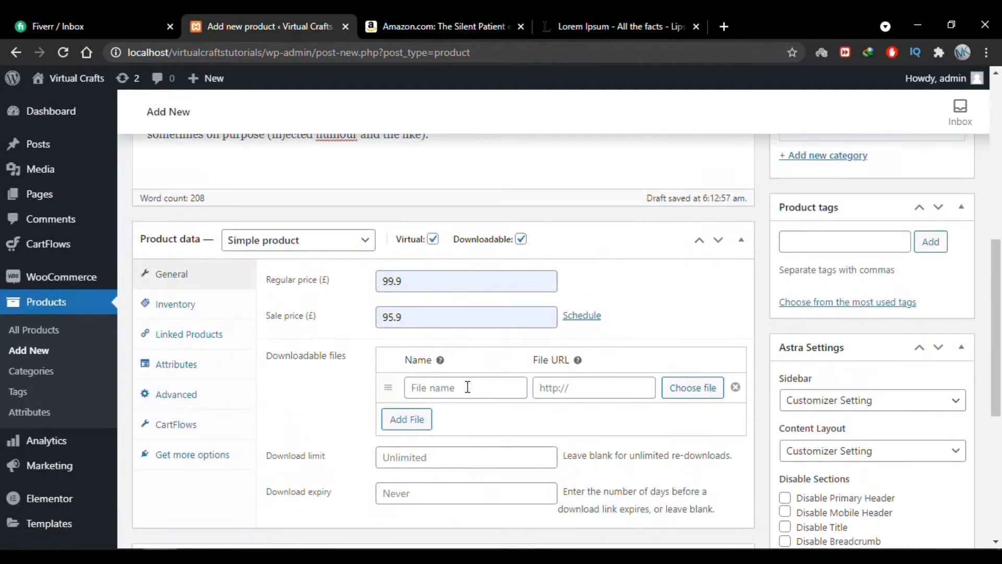
left_click(466, 386)
key("ctrl+v")
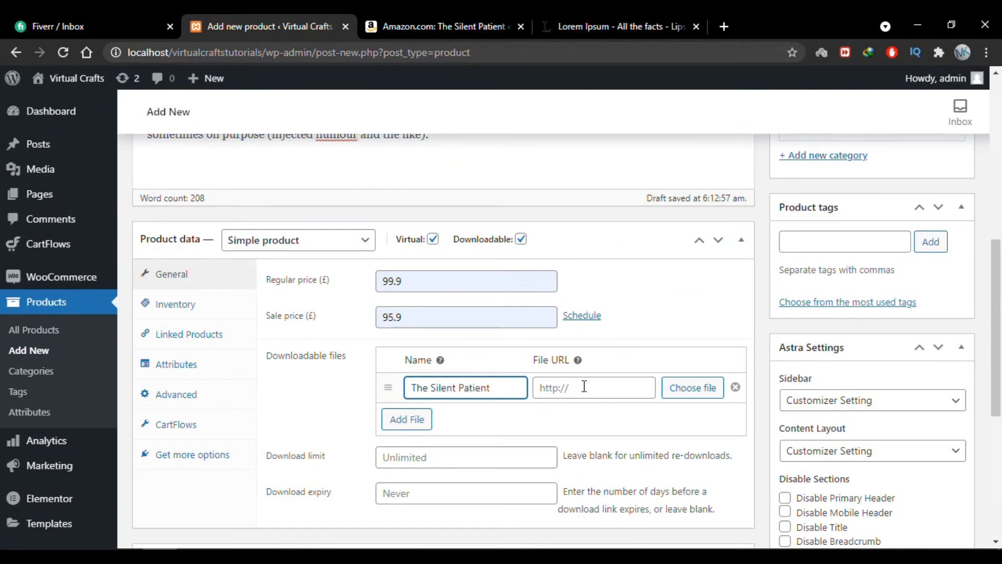
- Upload "Review of Stipend Rules - Oct 2019 (1).pdf" and insert its URL as the downloadable file's address
left_click(709, 387)
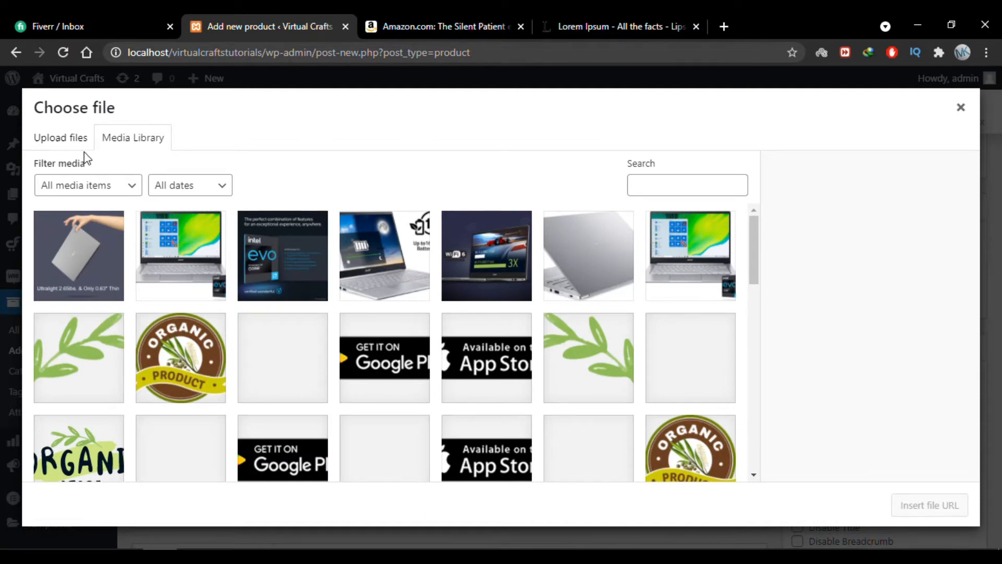
left_click(67, 146)
left_click(506, 329)
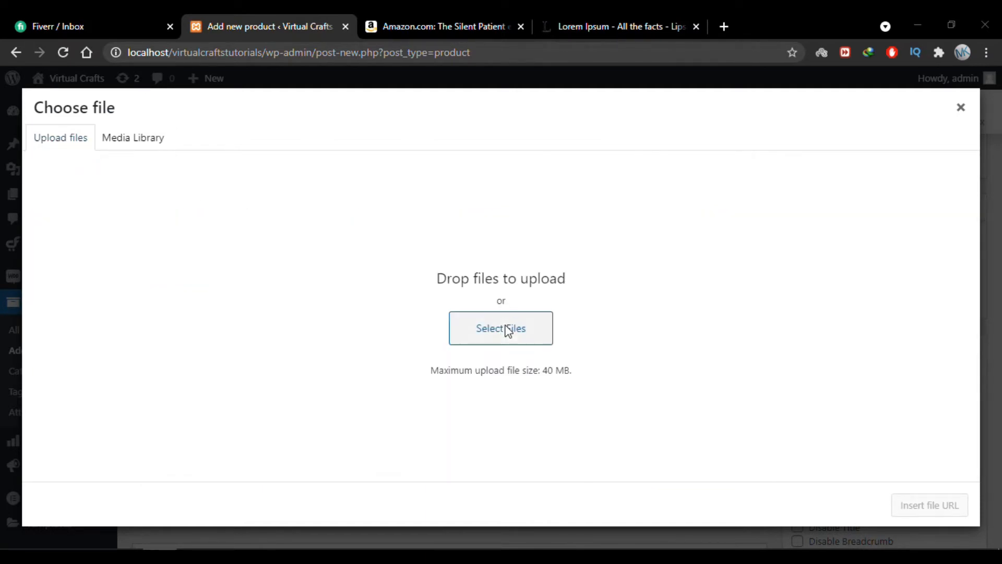
double_click(864, 172)
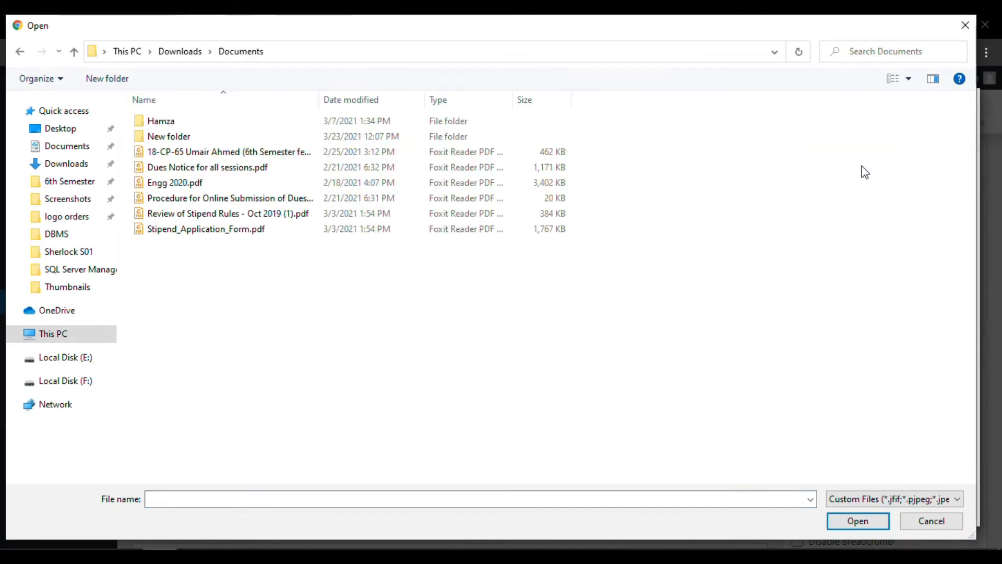
double_click(195, 214)
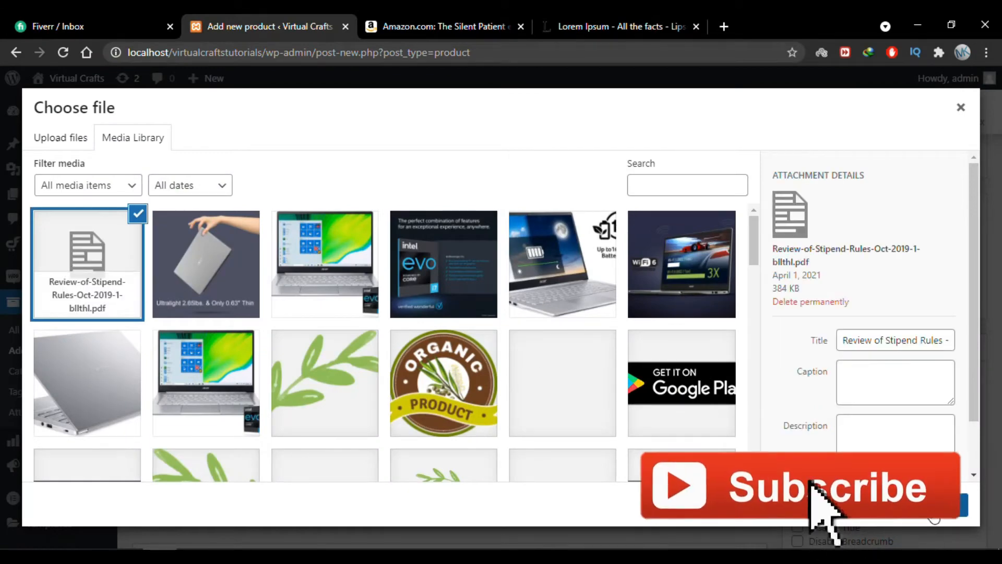
left_click(936, 509)
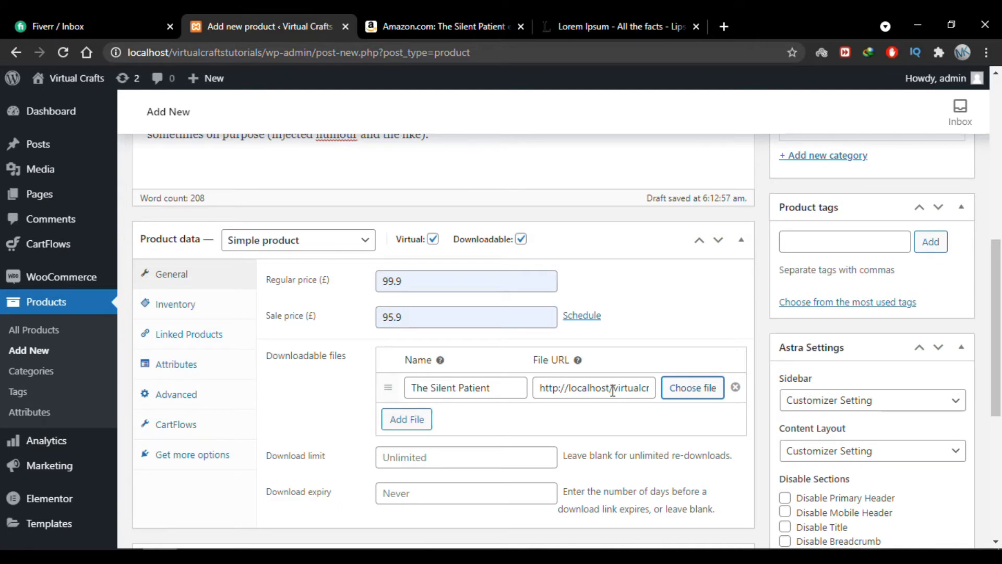
- Set the product's download limit to 5 and its download expiry to 2 days
scroll(535, 429, "down", 2)
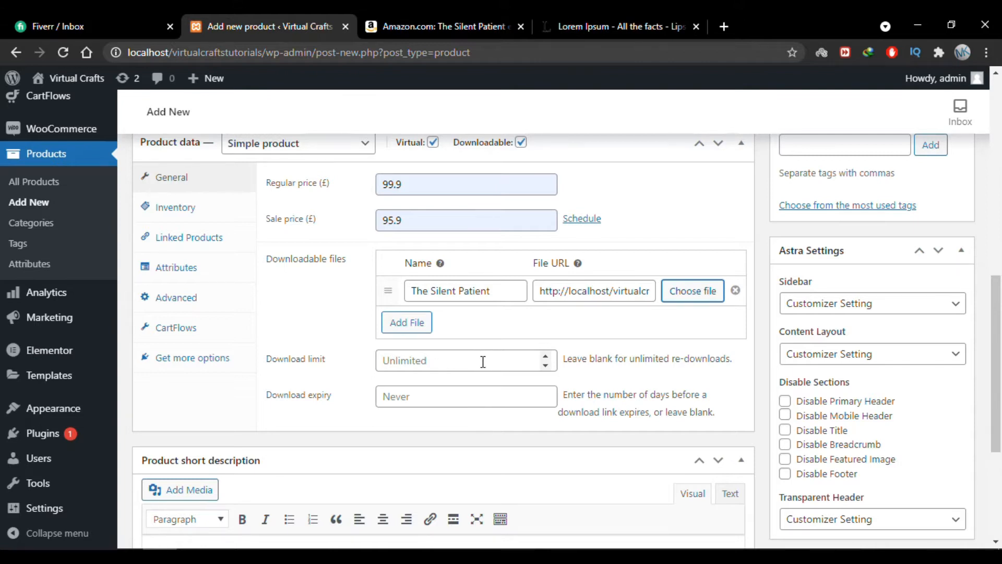
left_click(420, 361)
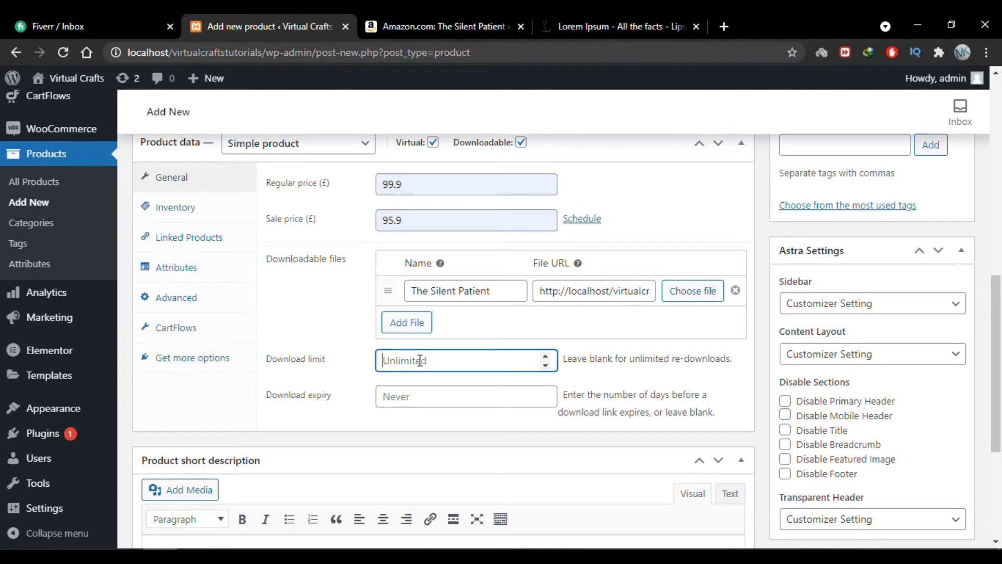
type("5")
left_click(465, 346)
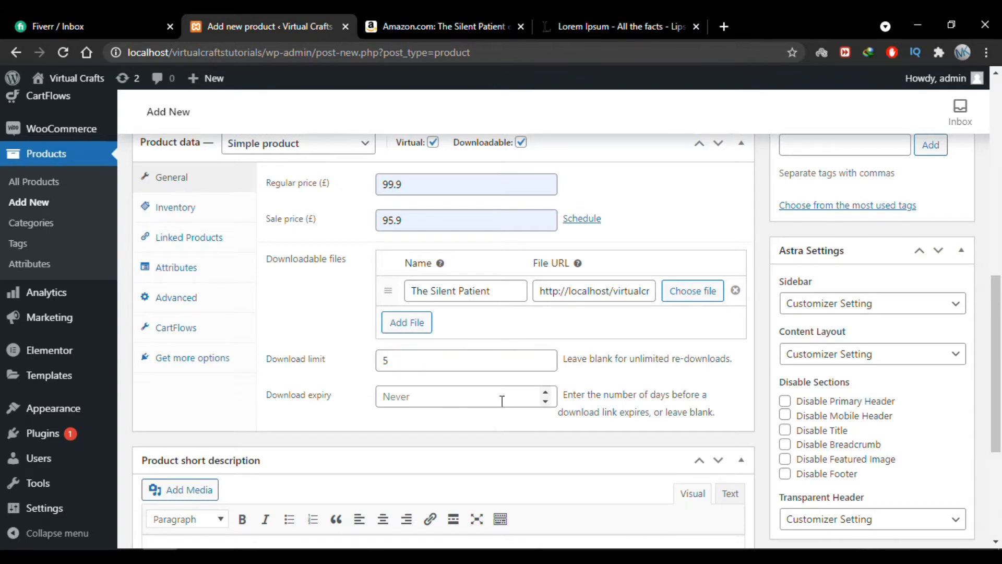
left_click(457, 399)
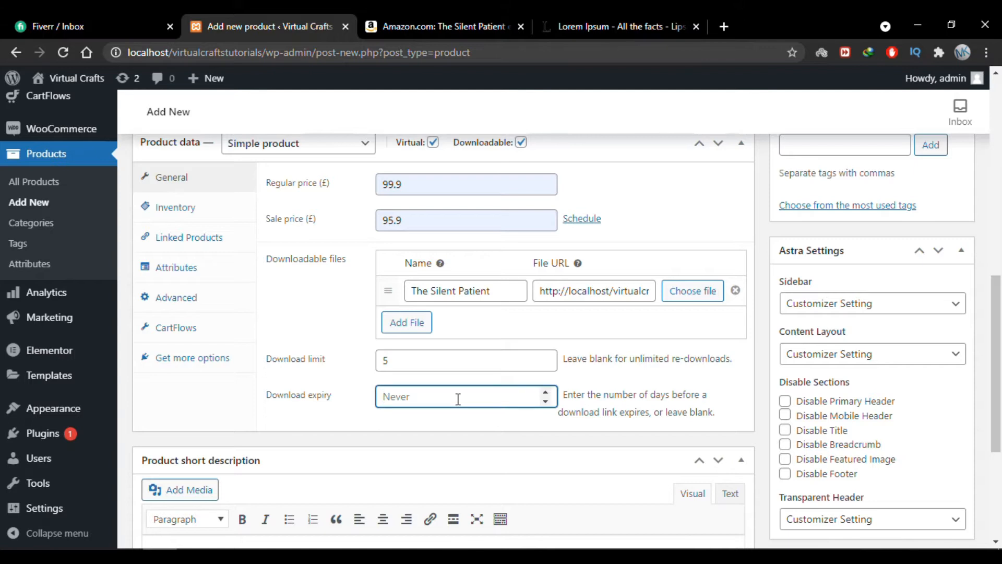
type("2")
left_click(463, 380)
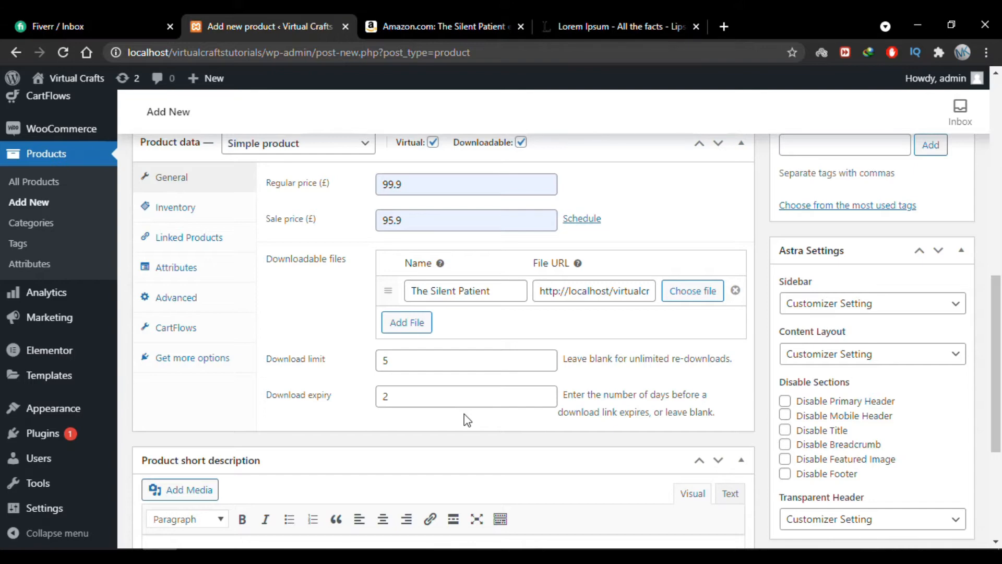
- In the product's inventory settings, paste the copied book title "The Silent Patient" as the SKU
scroll(467, 420, "up", 1)
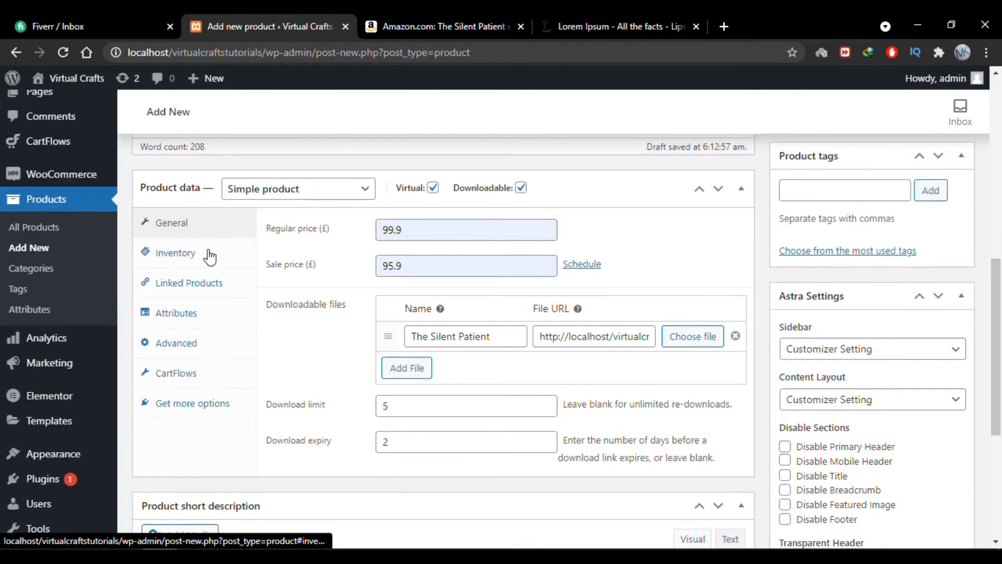
left_click(197, 253)
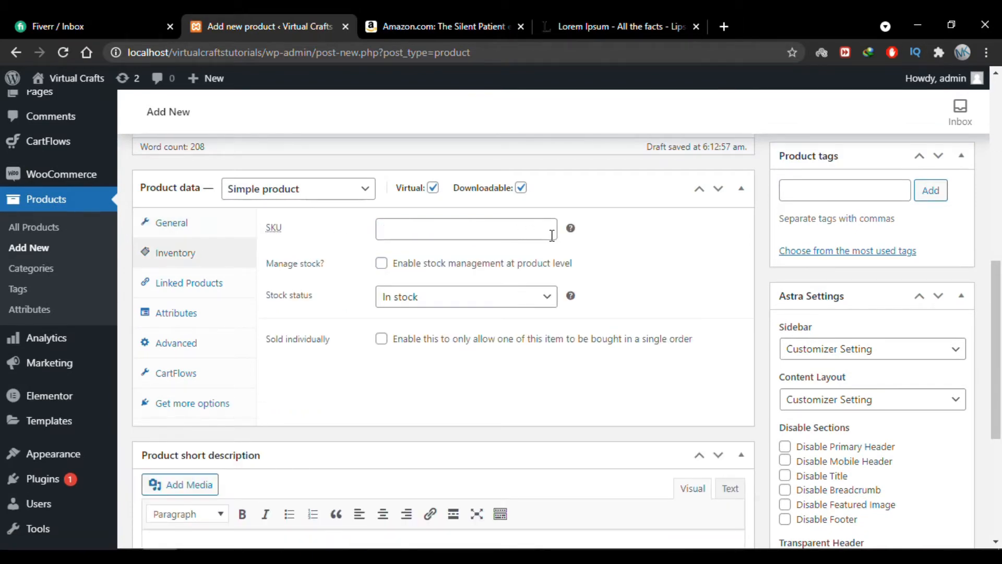
mouse_move(573, 231)
left_click(437, 16)
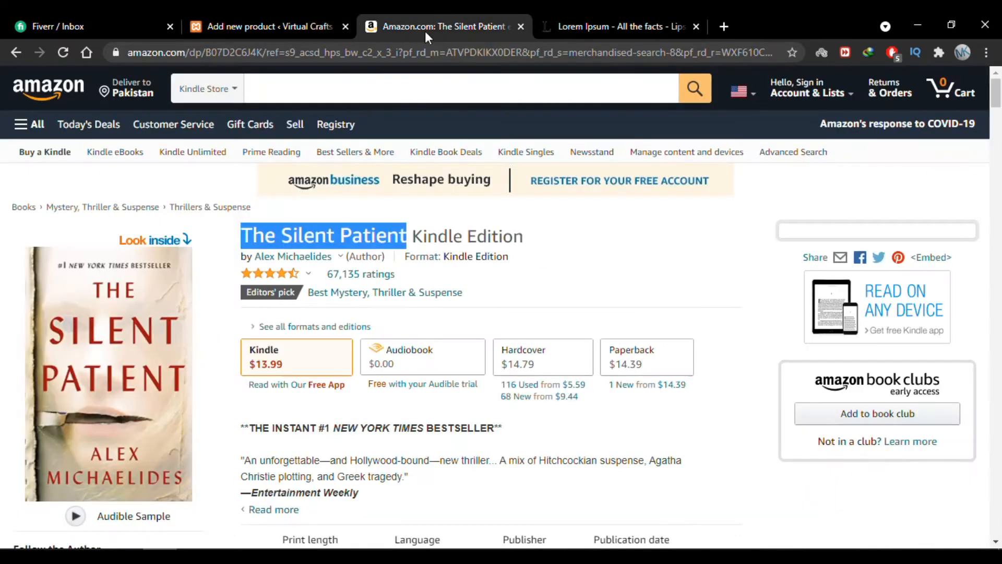
left_click(250, 15)
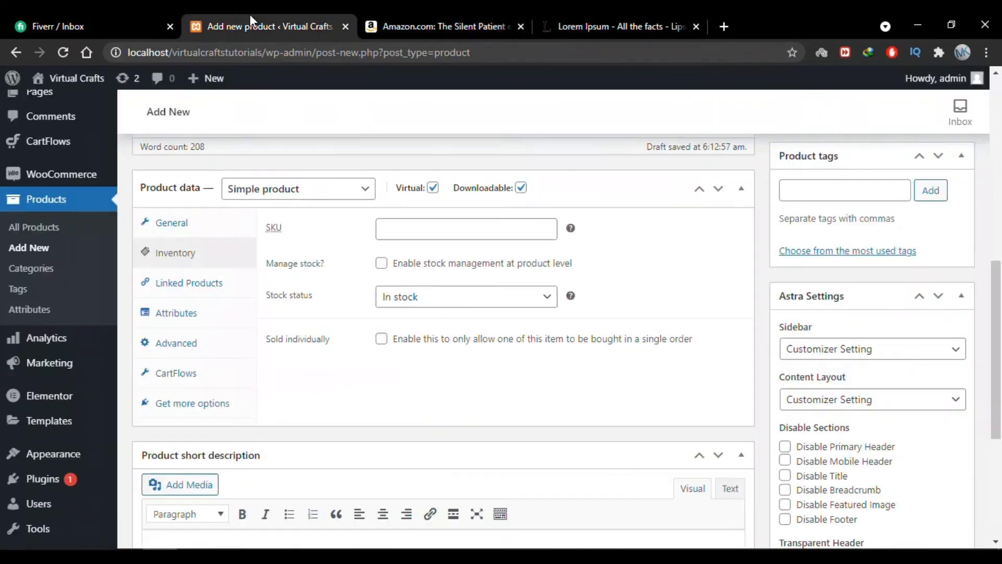
left_click(419, 238)
key("ctrl+v")
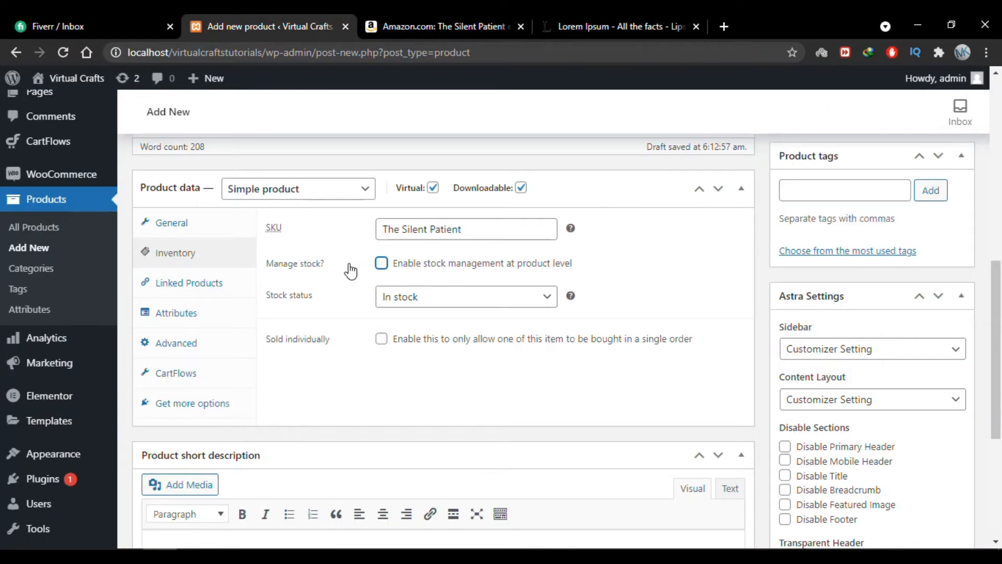
left_click(381, 264)
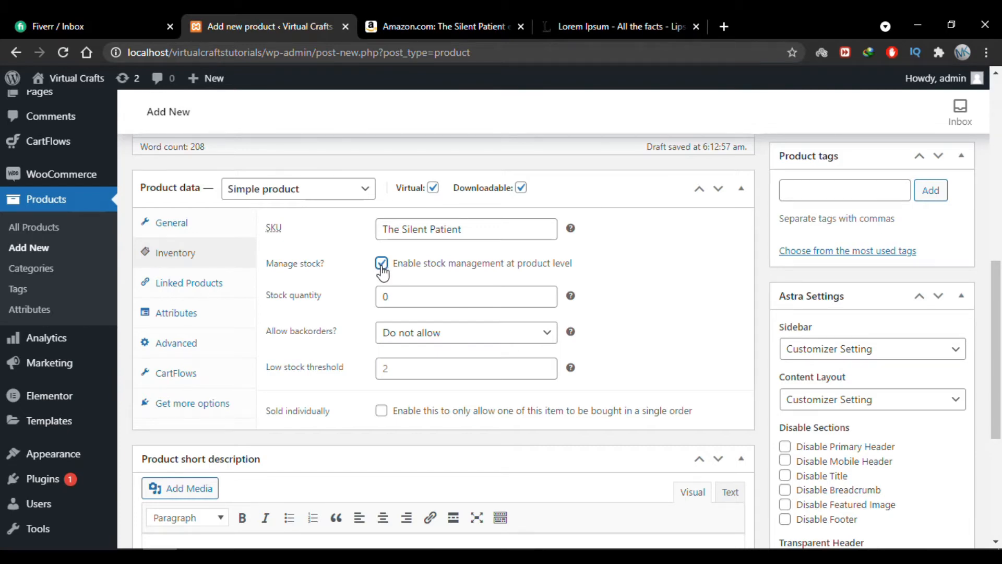
left_click(382, 263)
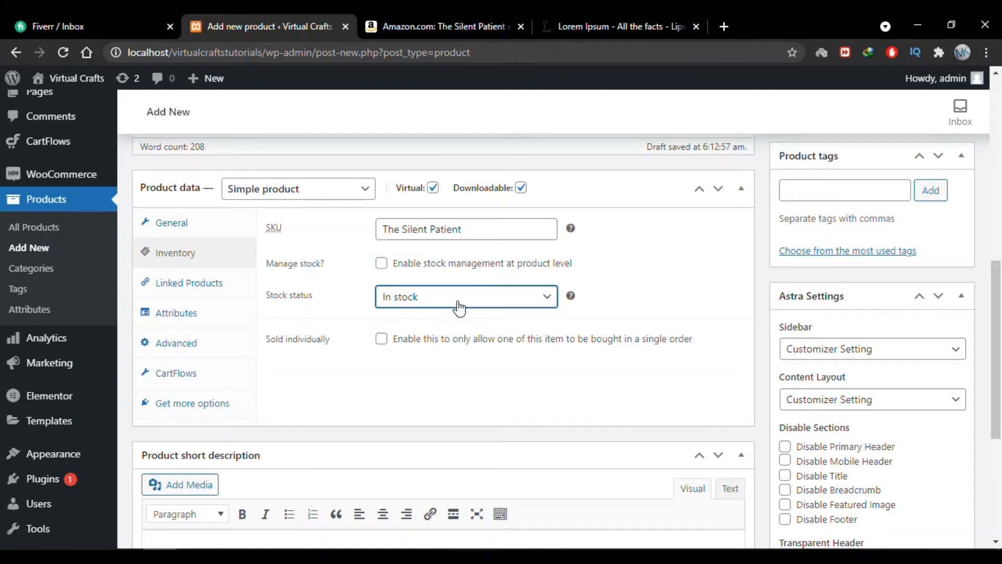
left_click(381, 341)
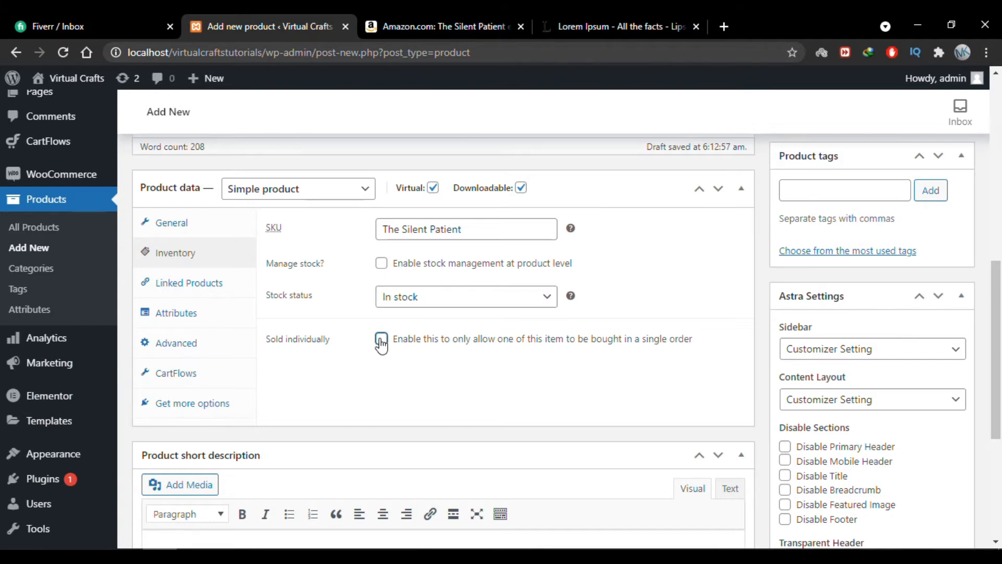
- Add a custom product attribute named "Pages" with the value 500, visible on the product page, and save the attributes
left_click(216, 321)
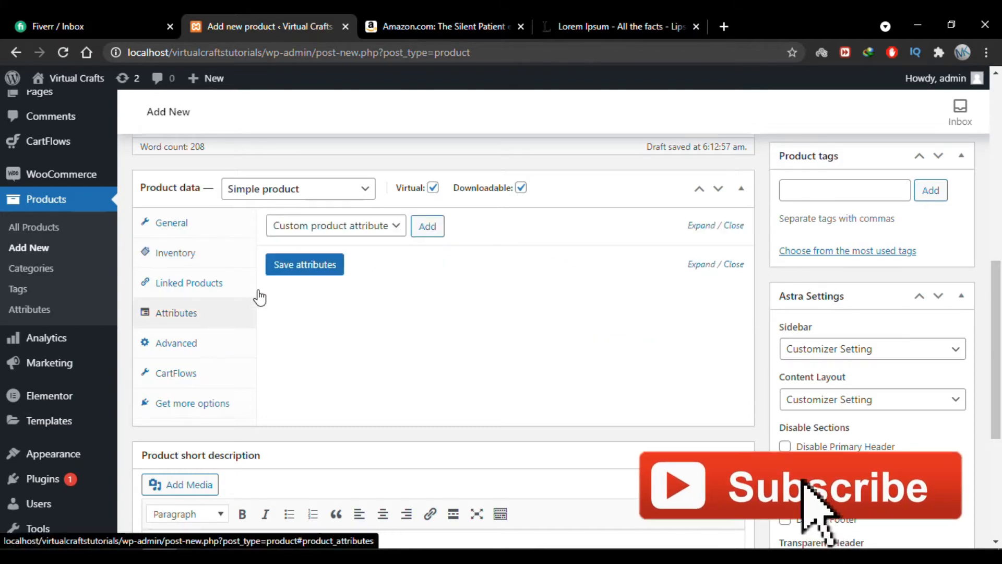
left_click(437, 231)
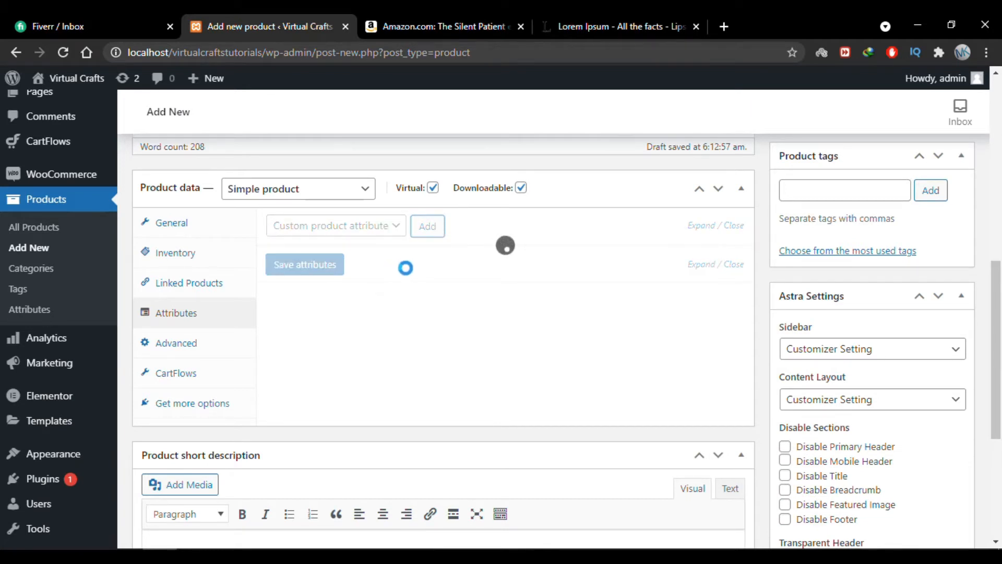
left_click(367, 319)
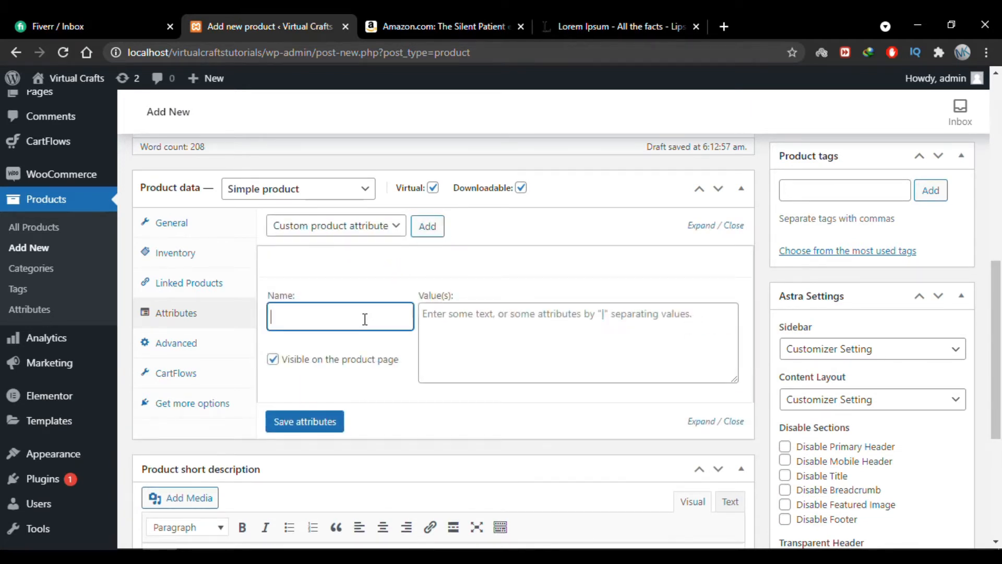
type("Pages")
left_click(495, 317)
type("500")
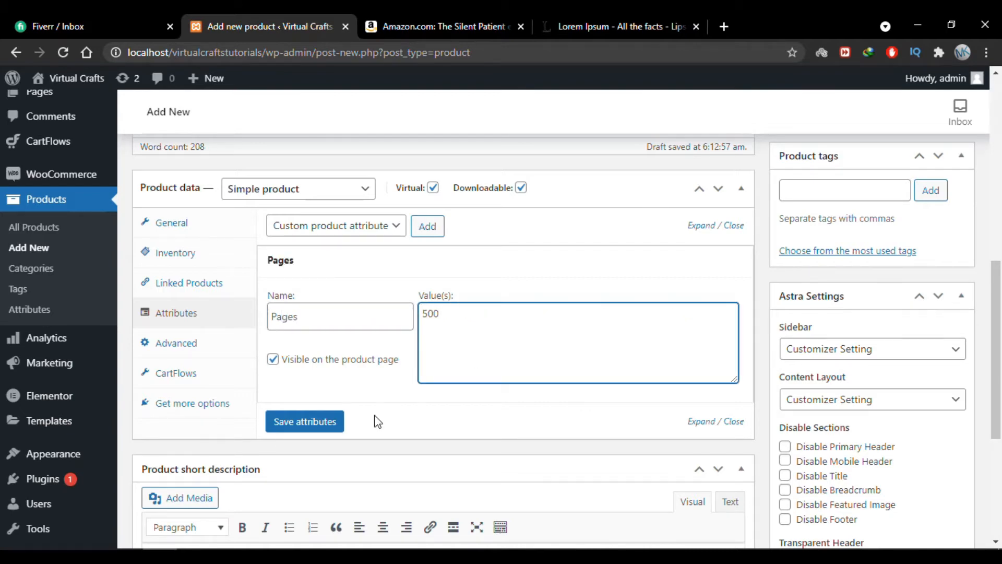
left_click(304, 424)
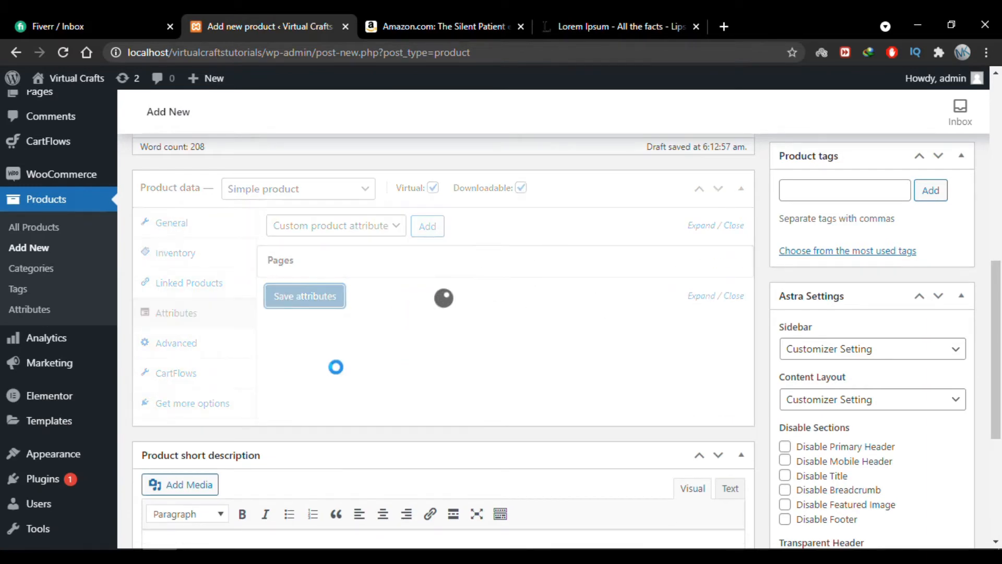
left_click(203, 344)
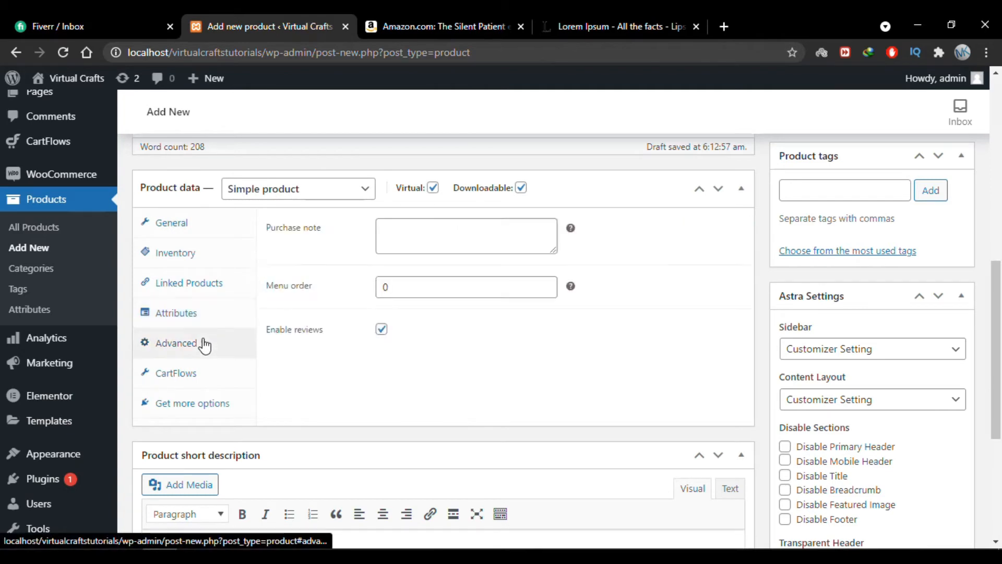
left_click(206, 346)
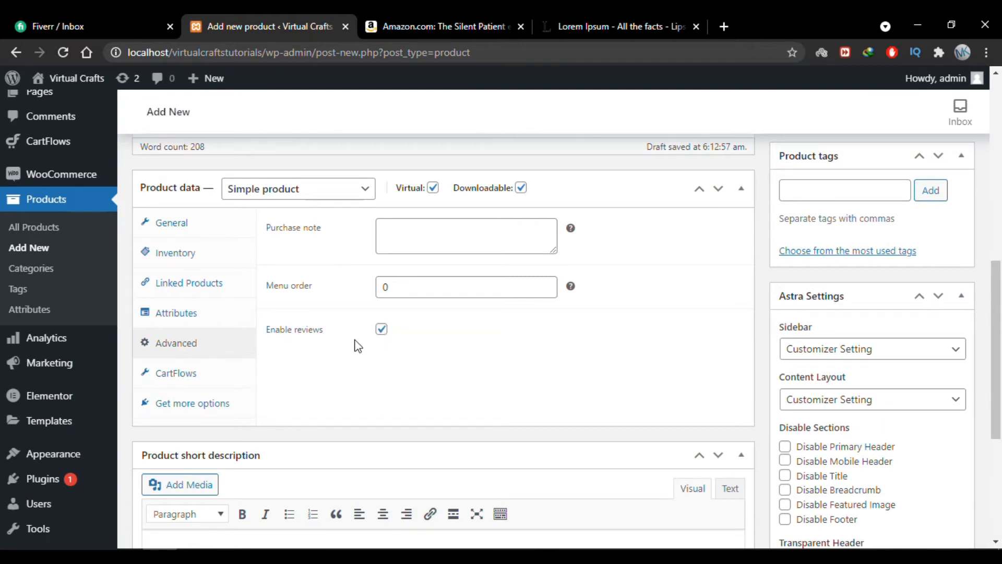
scroll(354, 344, "down", 1)
left_click(227, 358)
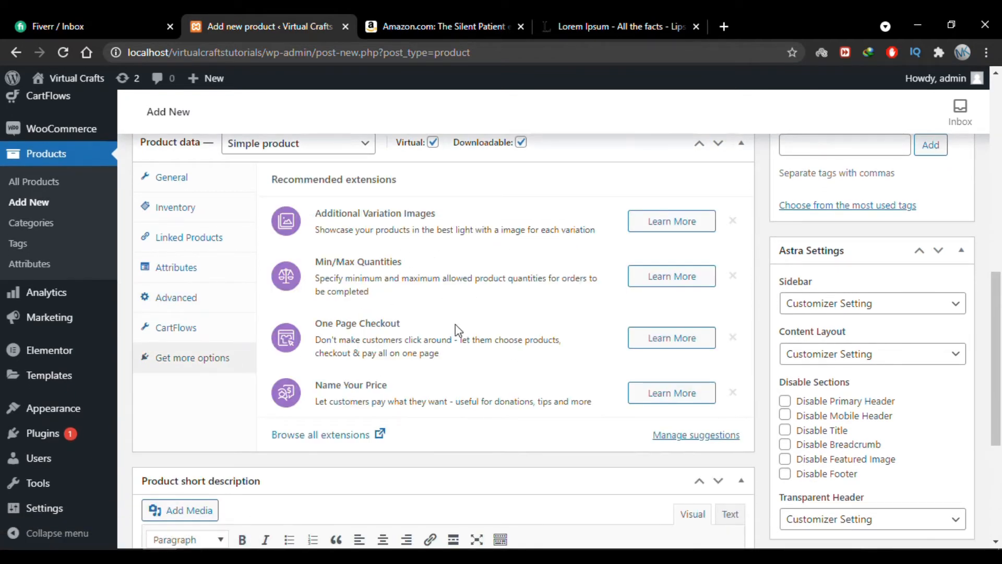
- Copy the bestseller heading and the Entertainment Weekly quote from the book's Amazon page into the product short description
scroll(408, 376, "down", 3)
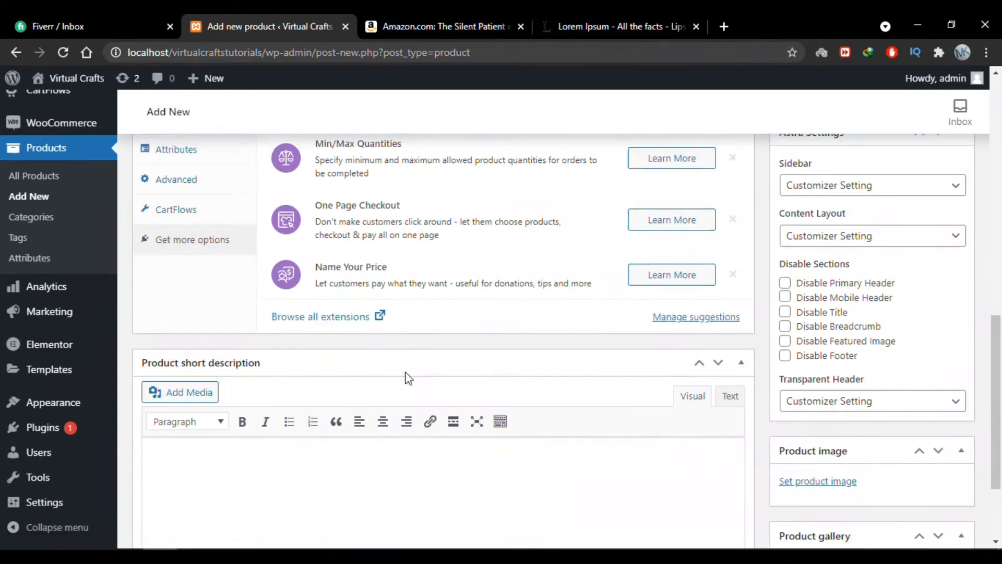
scroll(408, 377, "down", 3)
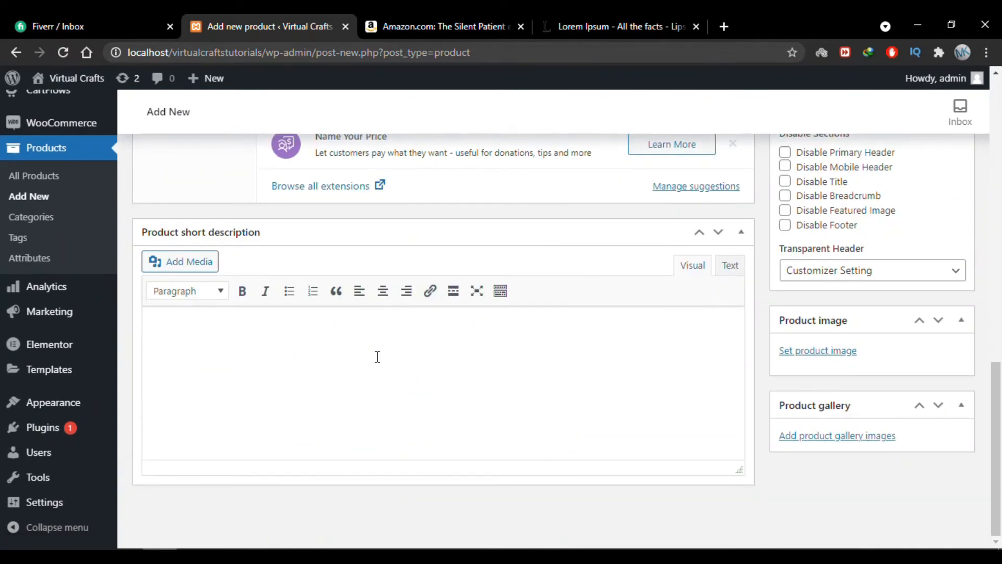
left_click(462, 19)
scroll(295, 420, "down", 2)
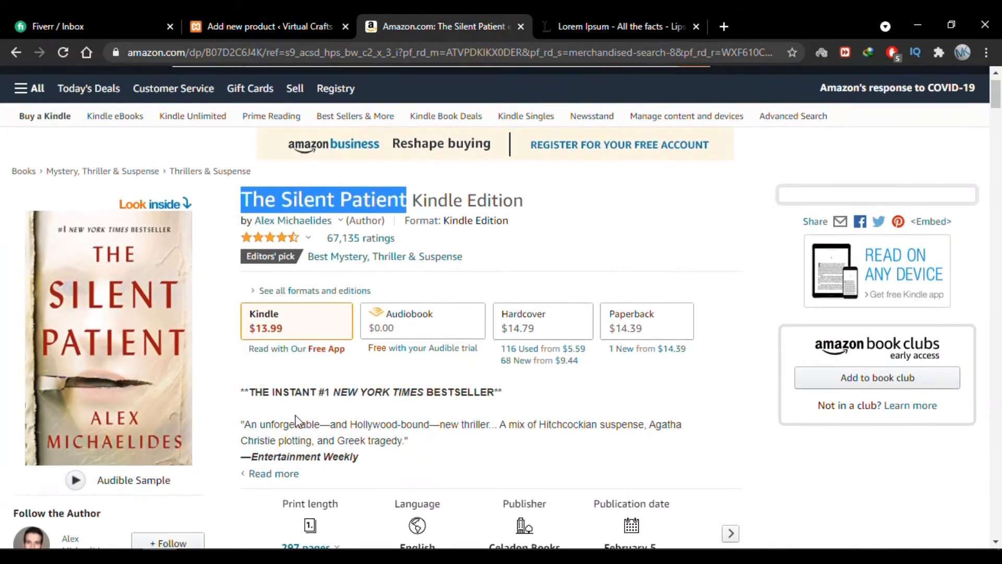
scroll(296, 420, "down", 1)
left_click_drag(242, 347, 362, 414)
key("ctrl+c")
key("ctrl+shift+Tab")
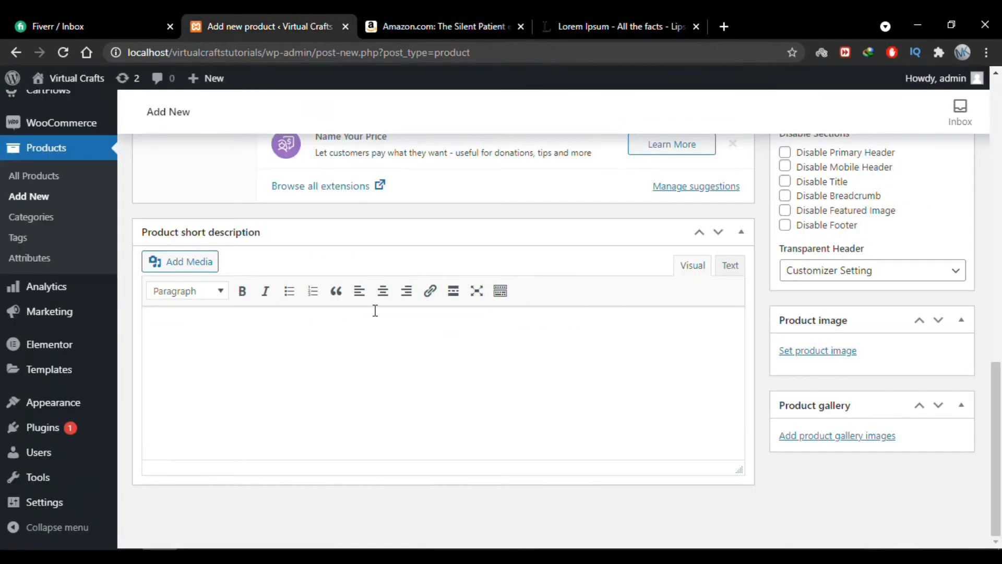
left_click(351, 351)
key("ctrl+v")
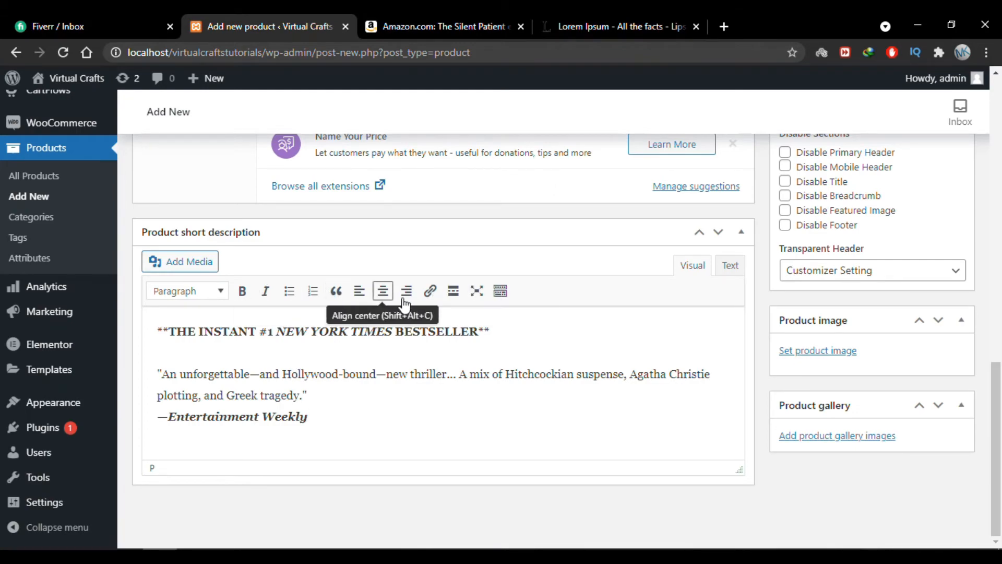
- Assign the product to the Downloadable Products category
scroll(659, 316, "up", 15)
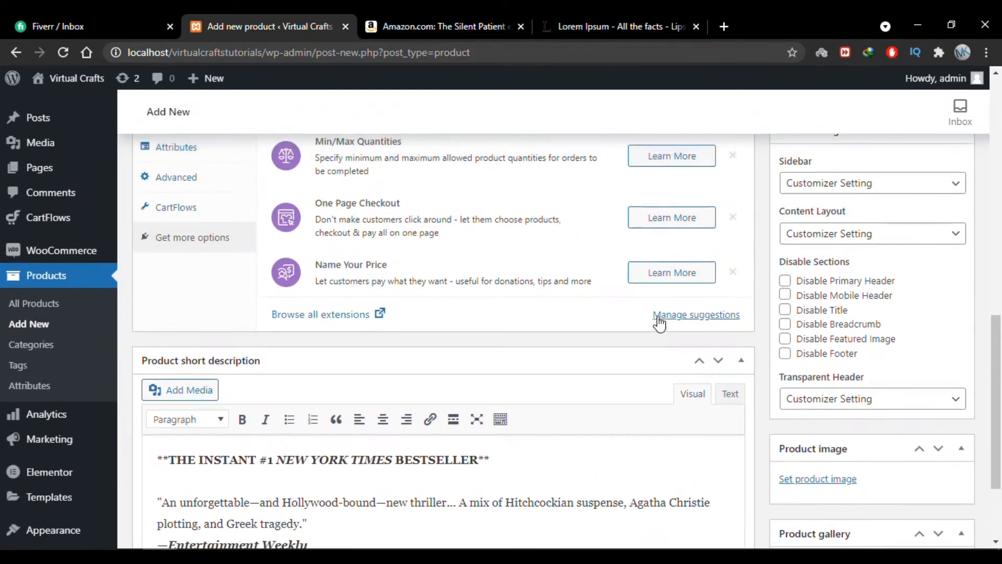
scroll(885, 290, "down", 2)
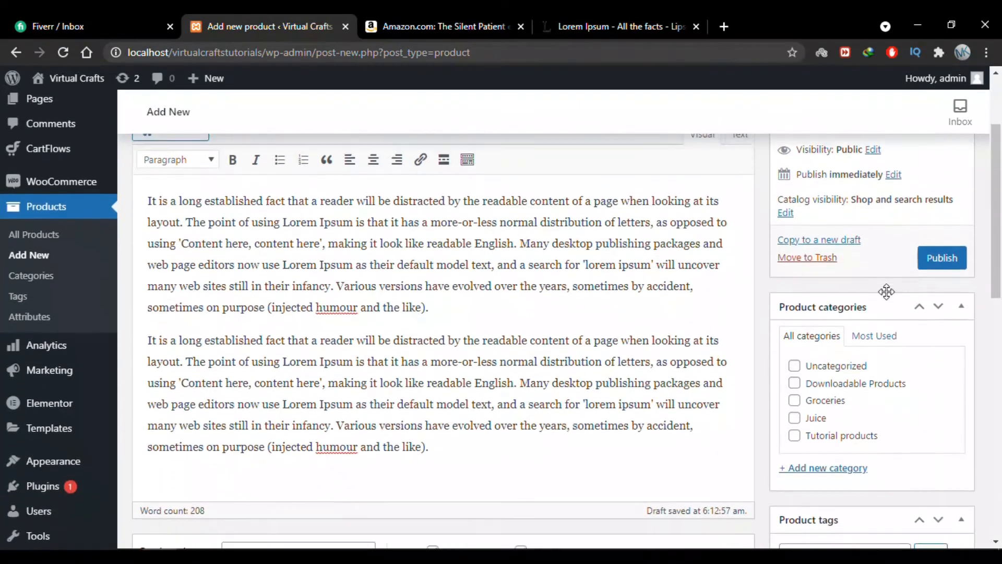
left_click(795, 378)
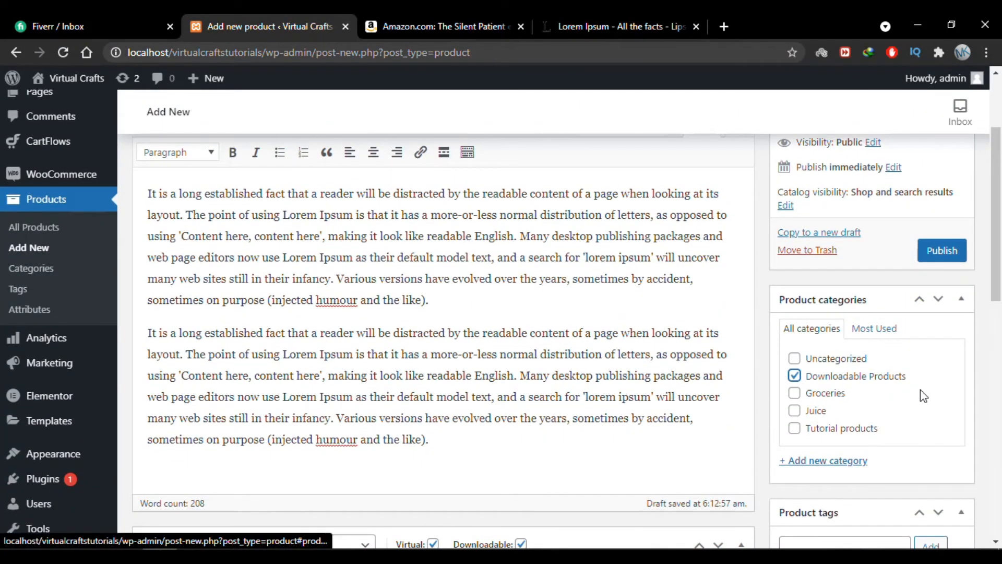
scroll(919, 389, "down", 6)
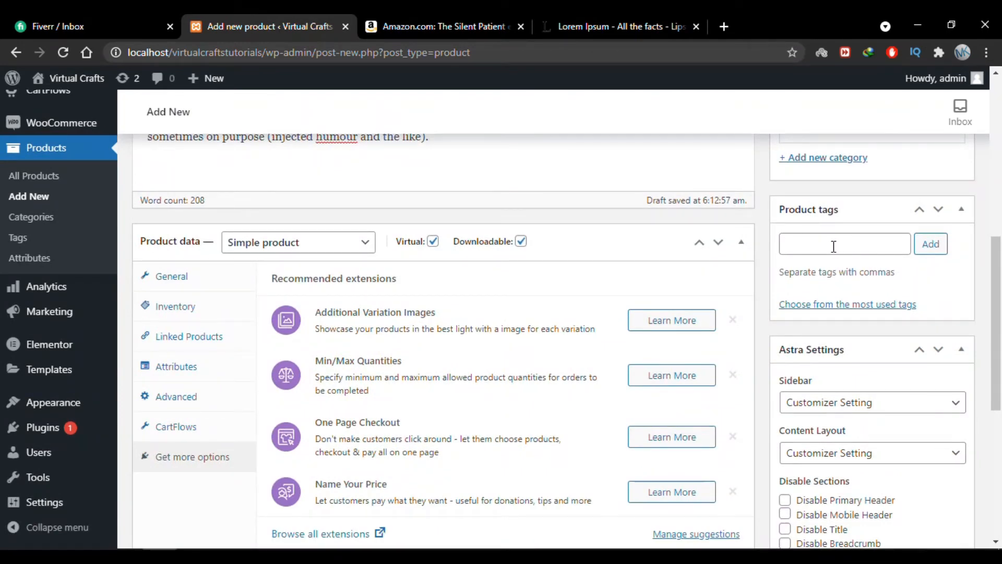
- Add the product tag "book" to the product
left_click(833, 247)
type("book")
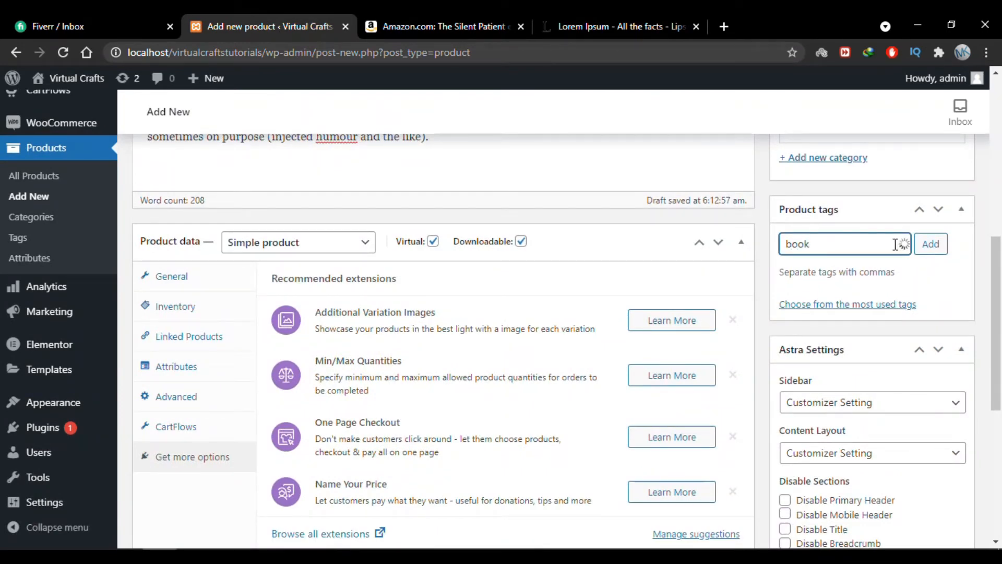
left_click(930, 248)
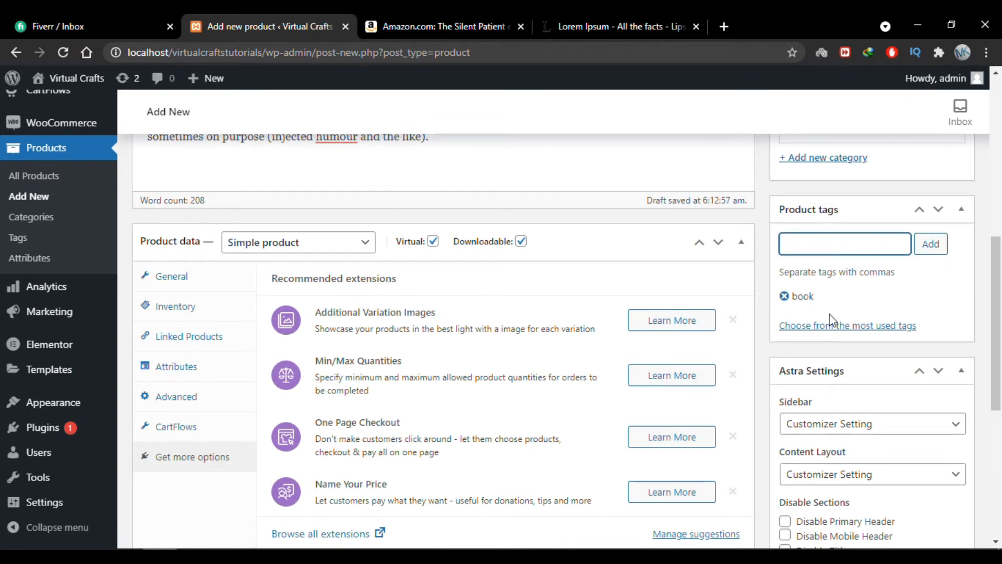
scroll(765, 367, "down", 5)
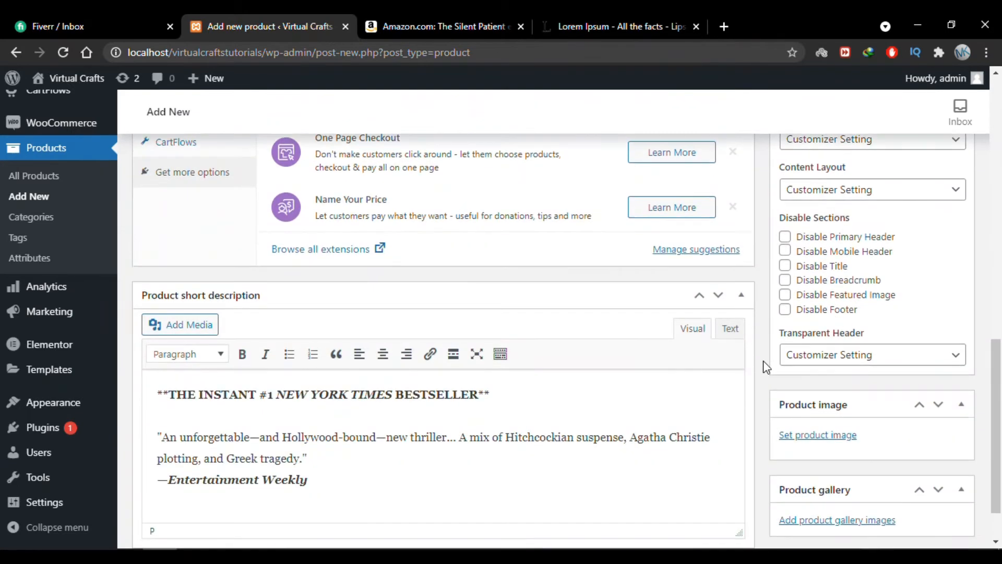
scroll(765, 367, "down", 1)
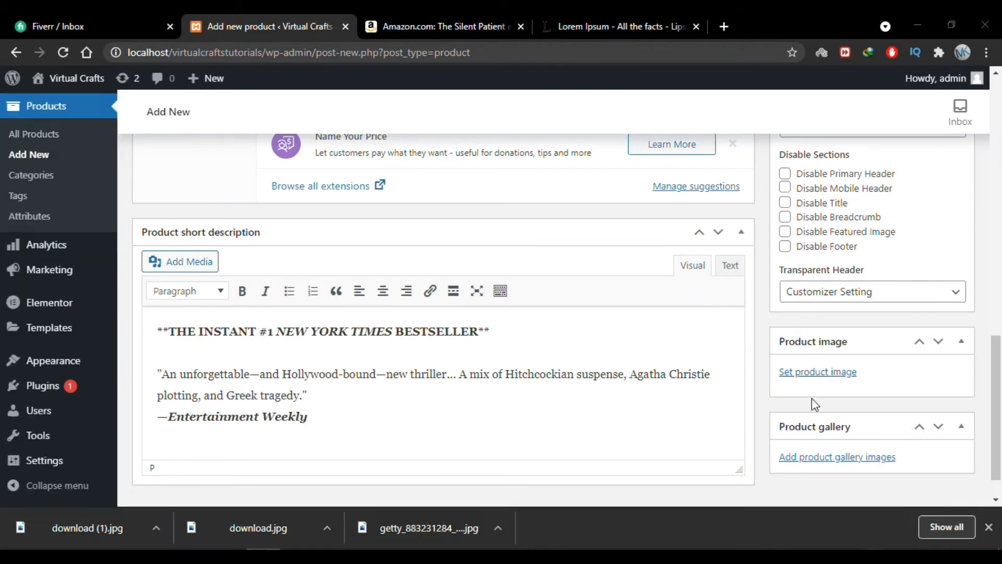
left_click(809, 376)
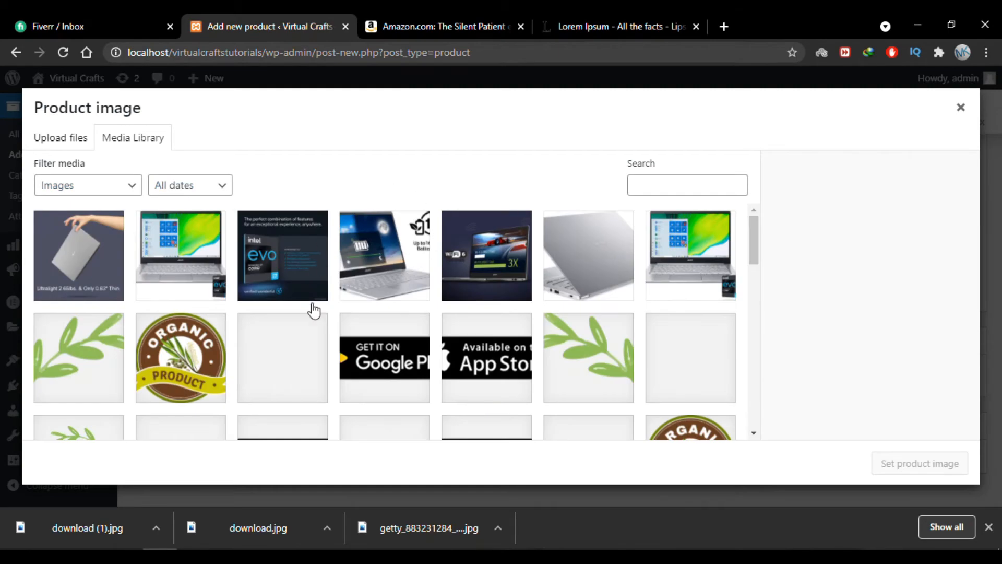
left_click(56, 139)
left_click(491, 317)
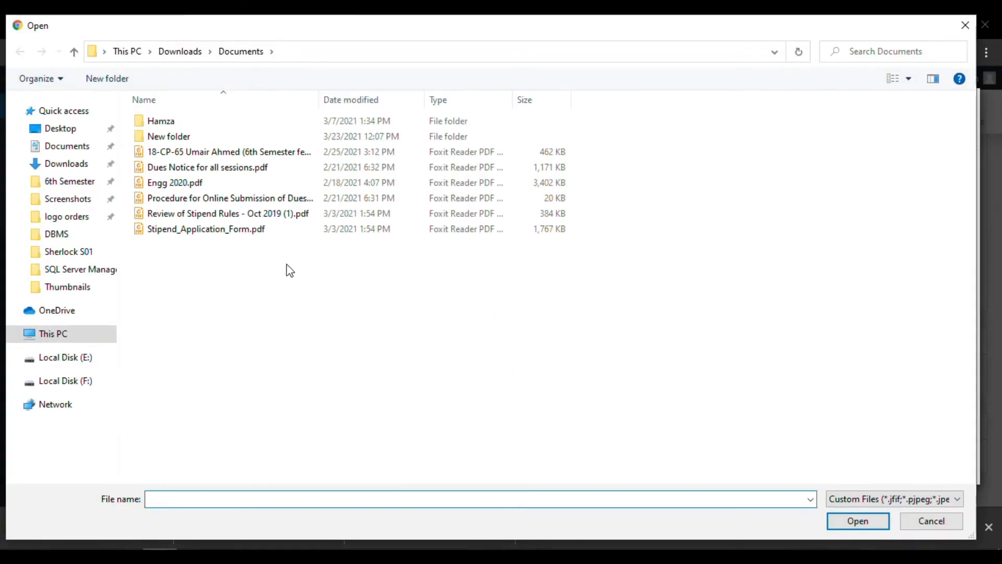
left_click(61, 164)
left_click(336, 167)
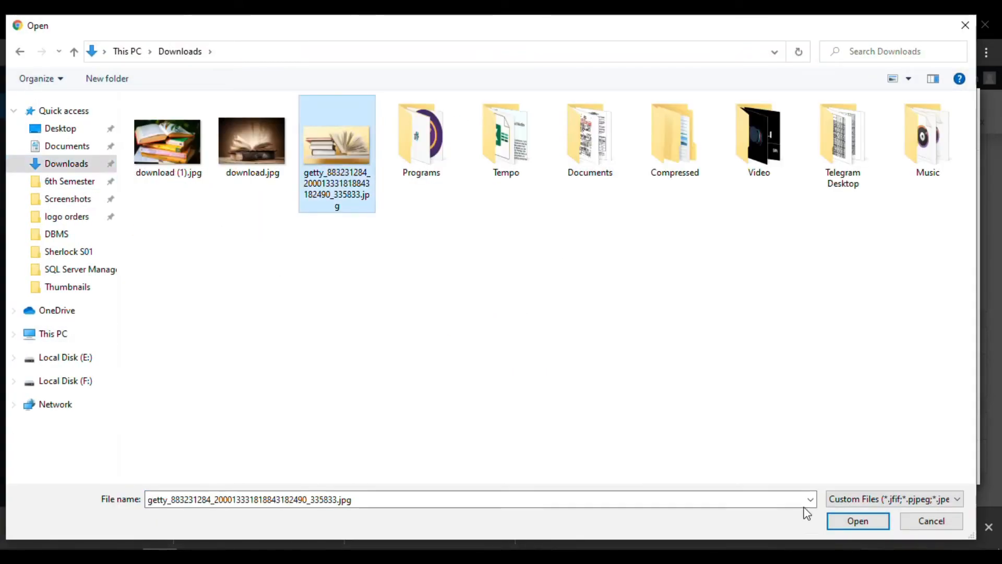
left_click(855, 524)
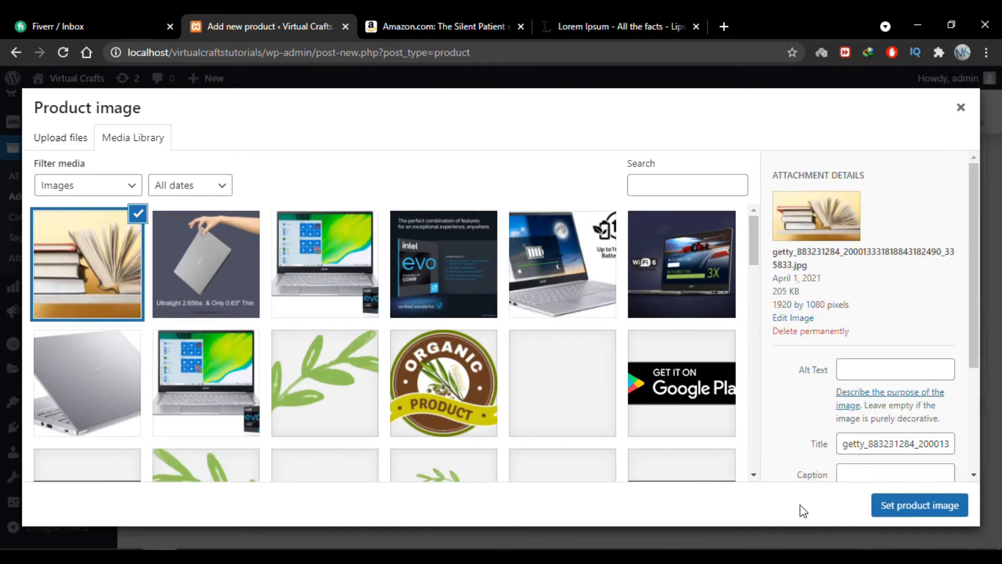
left_click(899, 507)
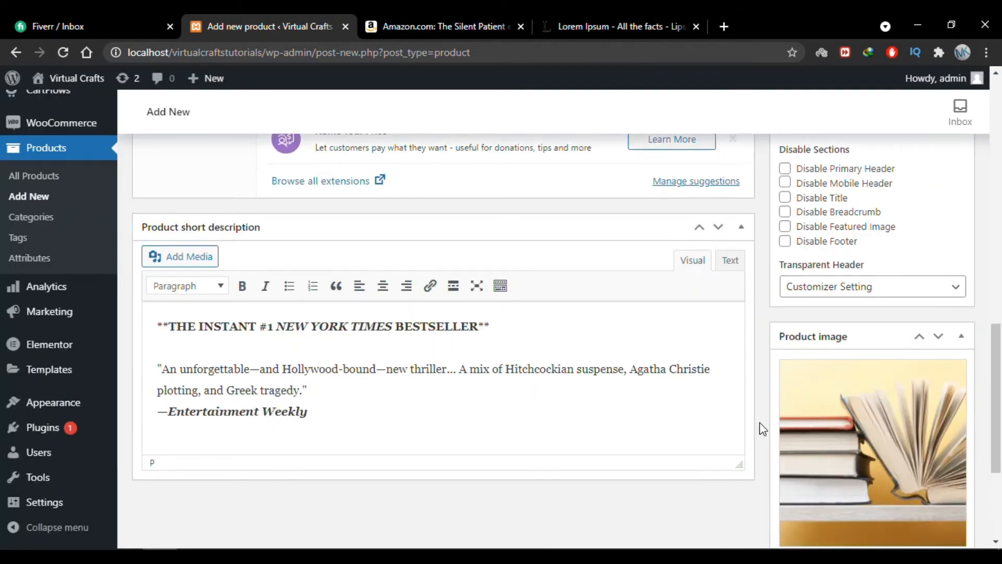
- Upload download (1).jpg and download.jpg to the product gallery and add them together with the existing stacked-books product image
scroll(762, 425, "down", 3)
scroll(845, 368, "down", 1)
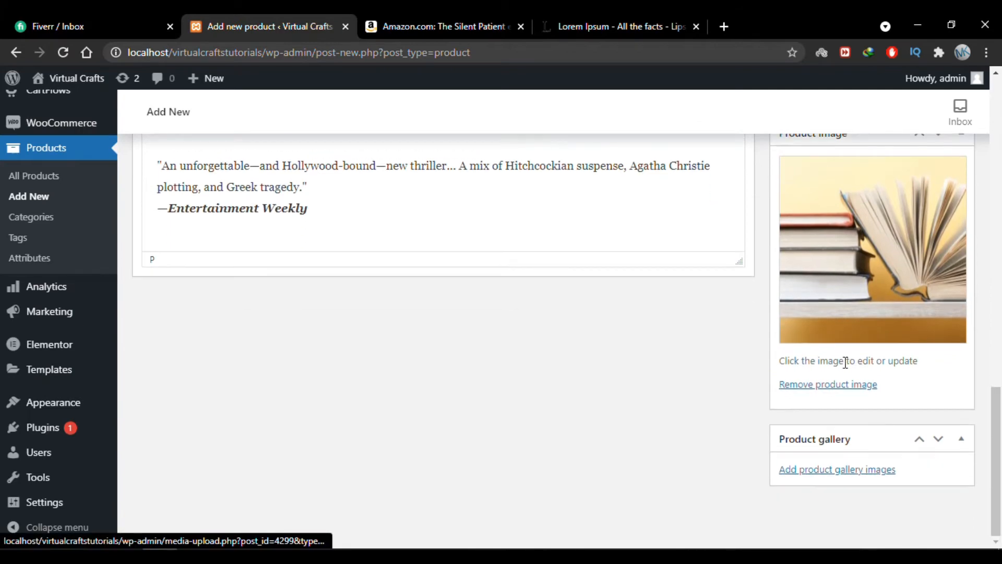
left_click(856, 470)
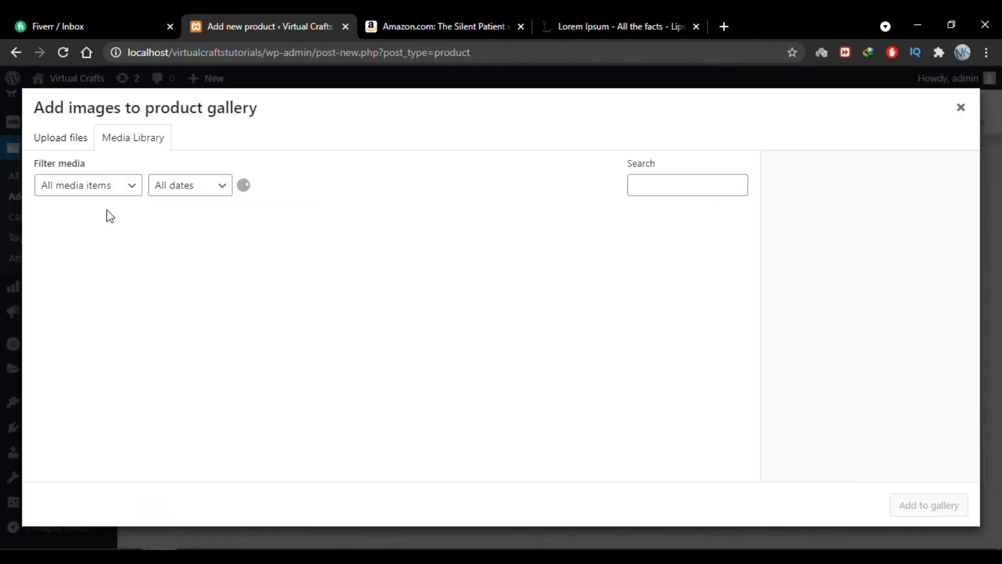
left_click(65, 142)
left_click(479, 320)
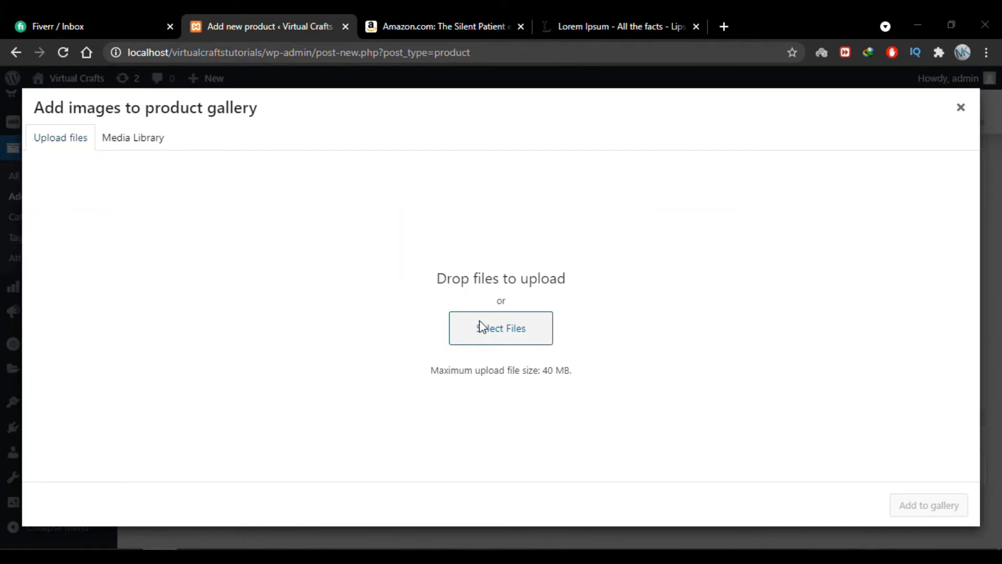
left_click_drag(269, 265, 183, 152)
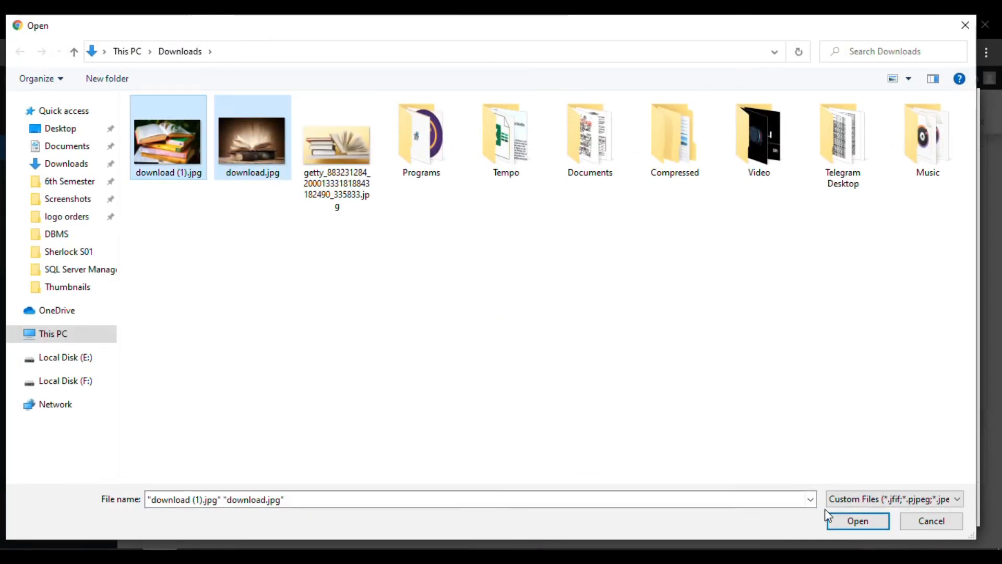
left_click(835, 519)
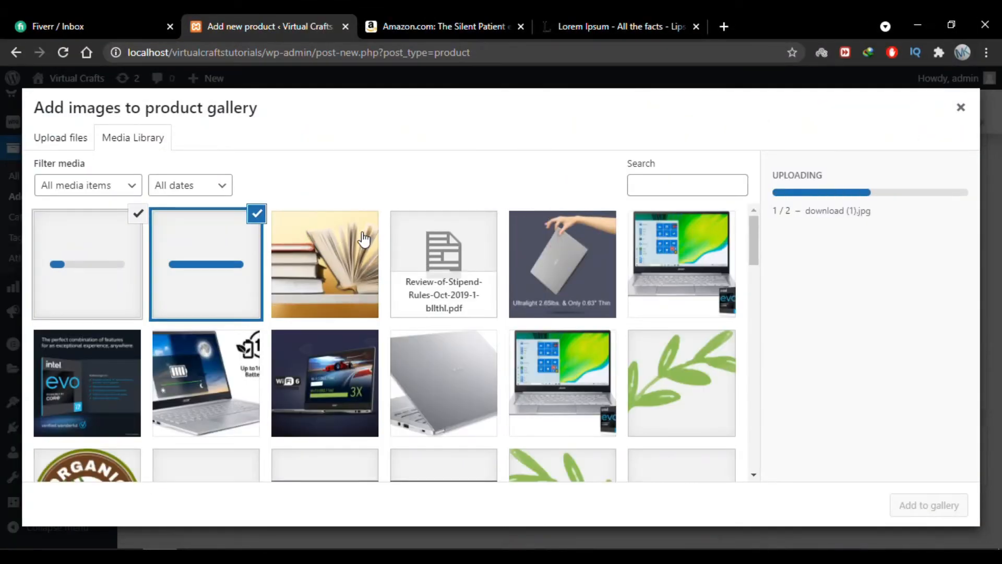
left_click(332, 268)
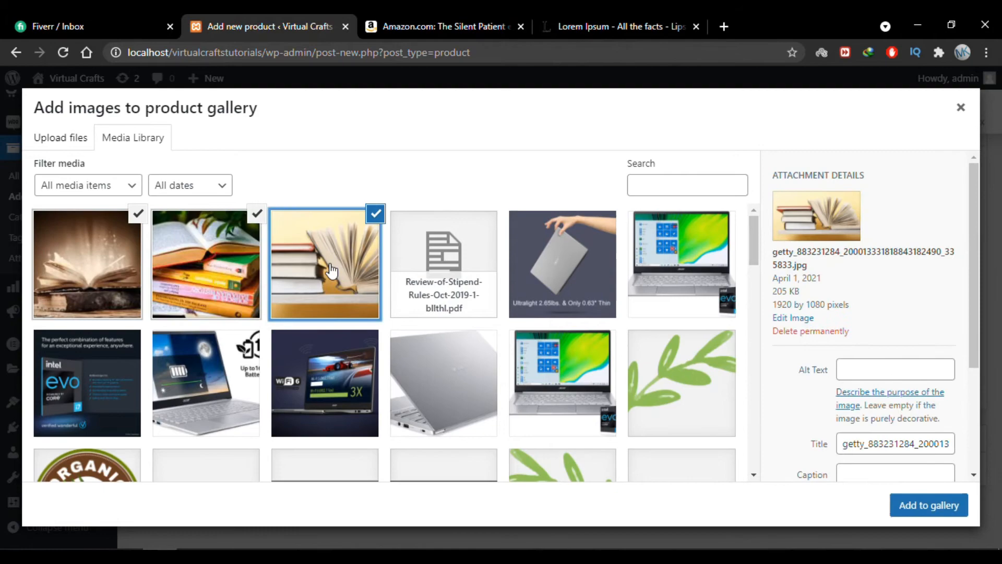
left_click(929, 505)
scroll(731, 448, "down", 1)
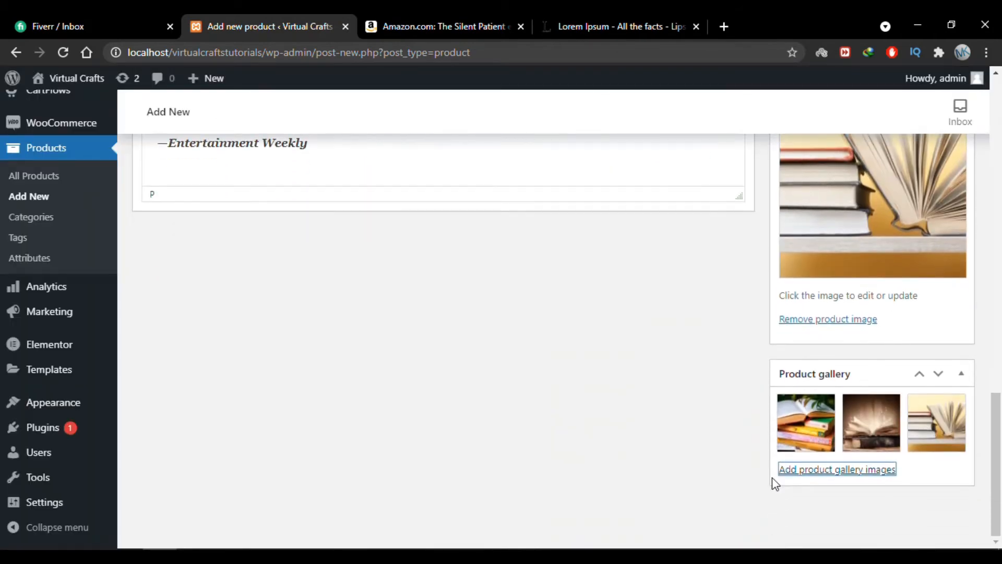
- Publish the product and open a preview of its store page
scroll(887, 474, "up", 15)
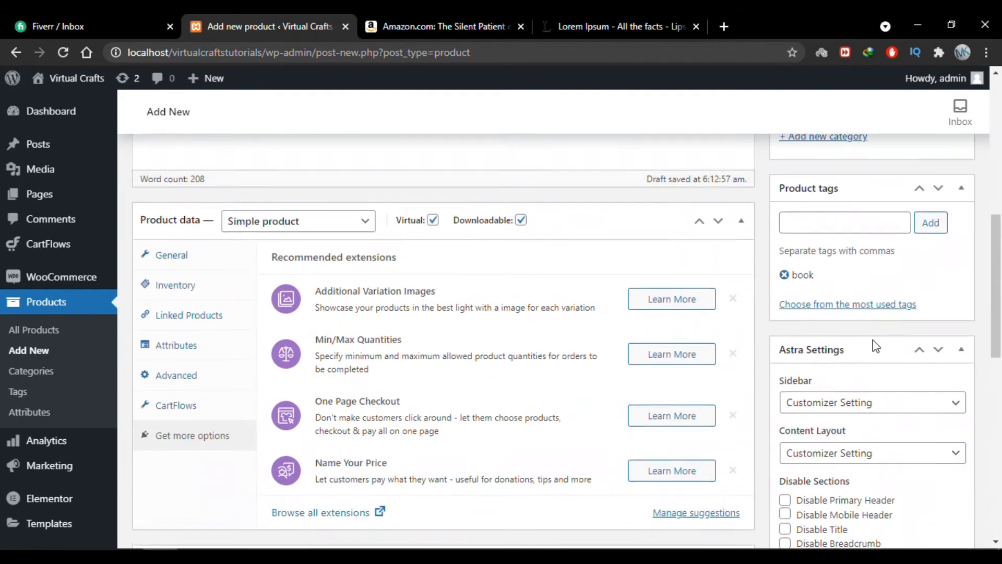
left_click(929, 384)
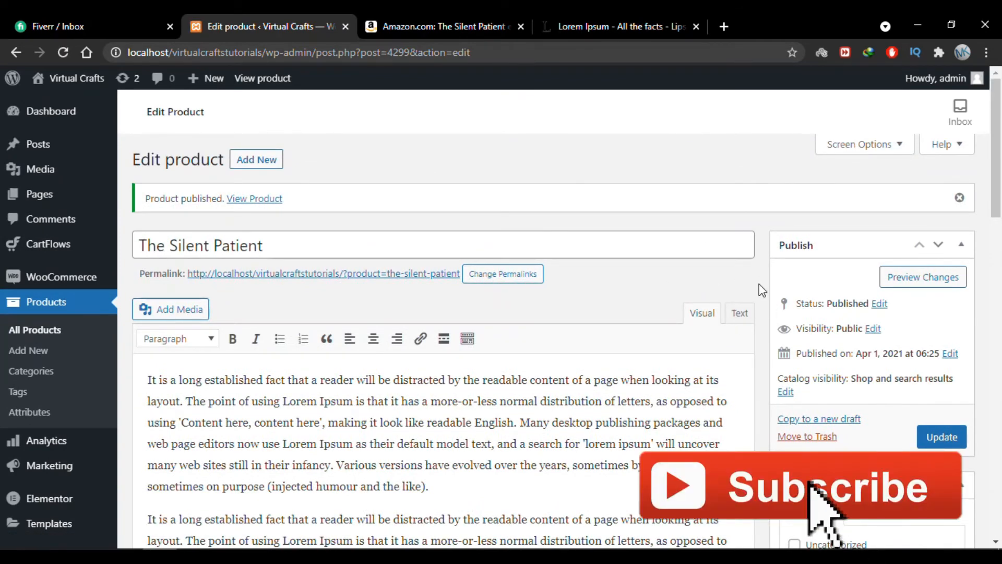
left_click(923, 282)
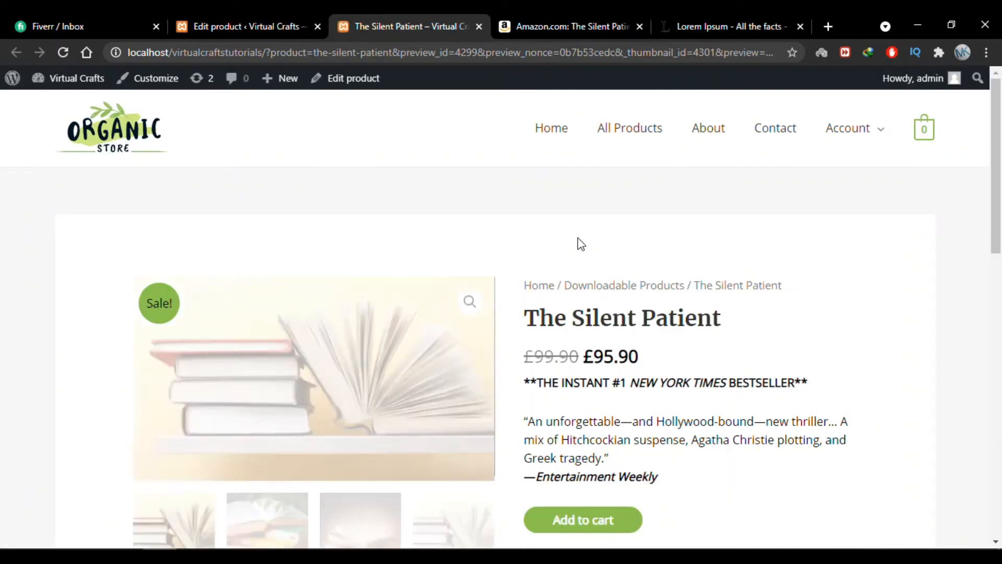
- Examine the product page's title, prices, short description, SKU, category, tag and long description
scroll(890, 324, "down", 3)
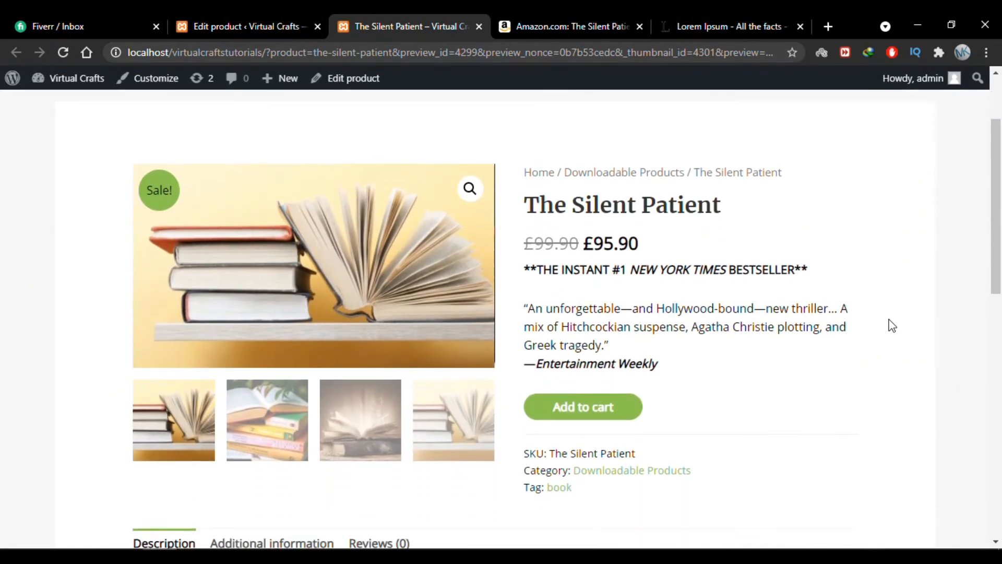
scroll(634, 254, "up", 1)
left_click_drag(538, 211, 738, 219)
left_click_drag(647, 256, 523, 254)
left_click(579, 225)
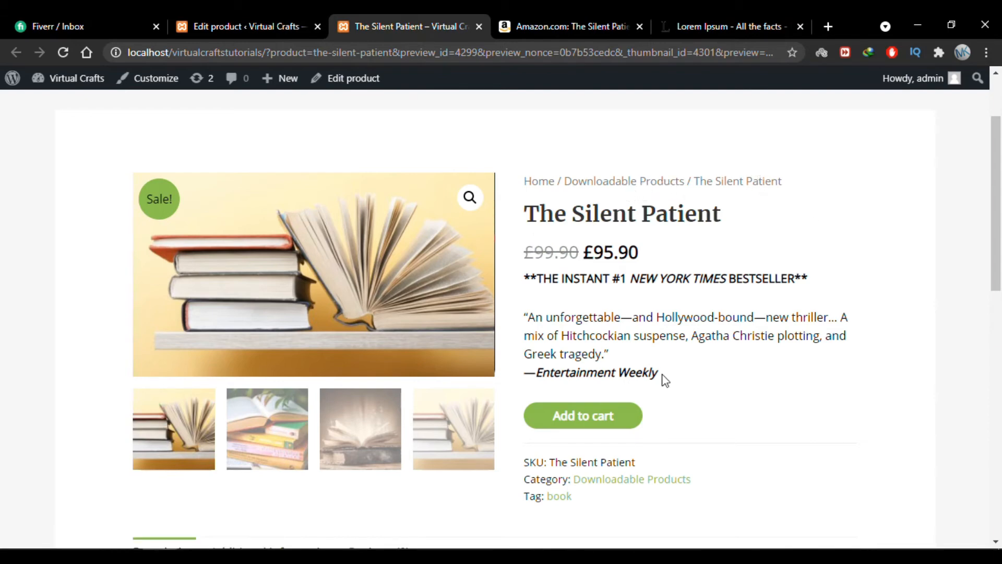
left_click_drag(658, 377, 526, 281)
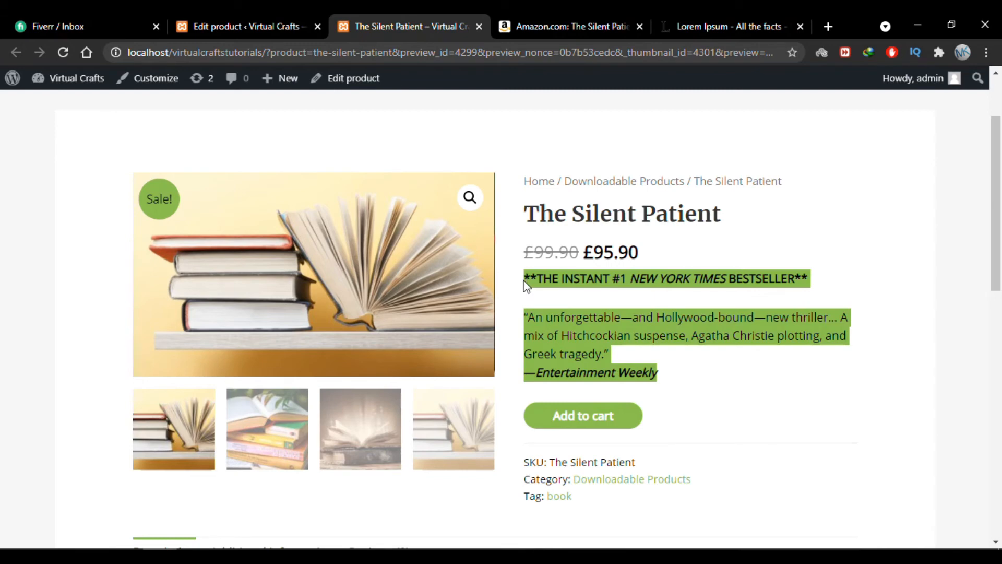
left_click(633, 346)
scroll(632, 346, "down", 1)
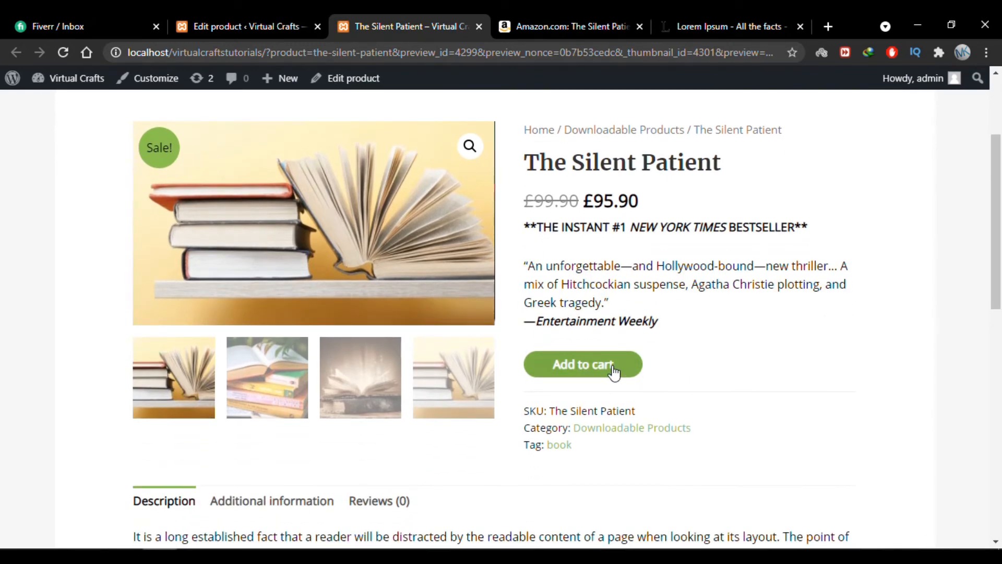
scroll(614, 372, "down", 1)
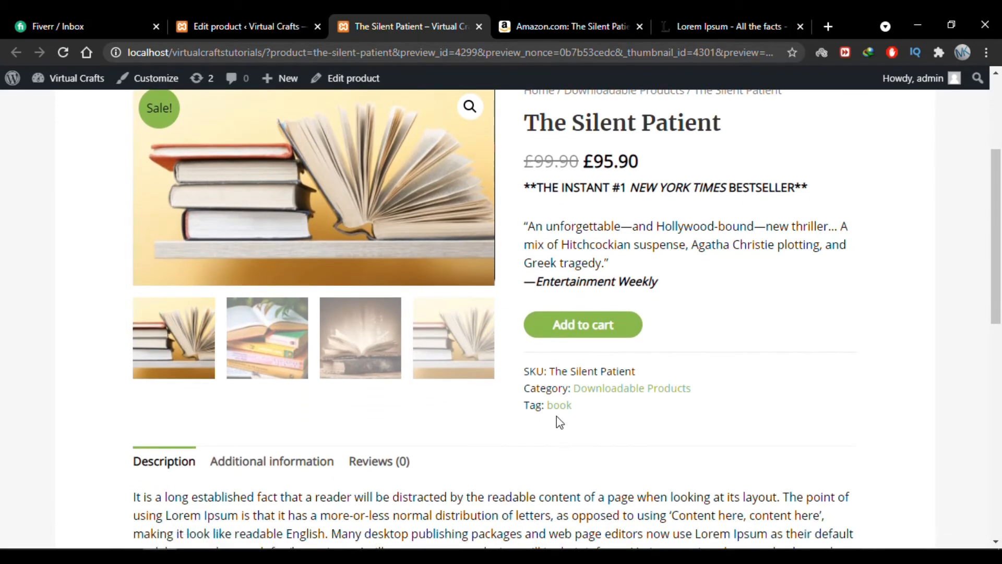
scroll(554, 419, "down", 1)
scroll(554, 419, "down", 4)
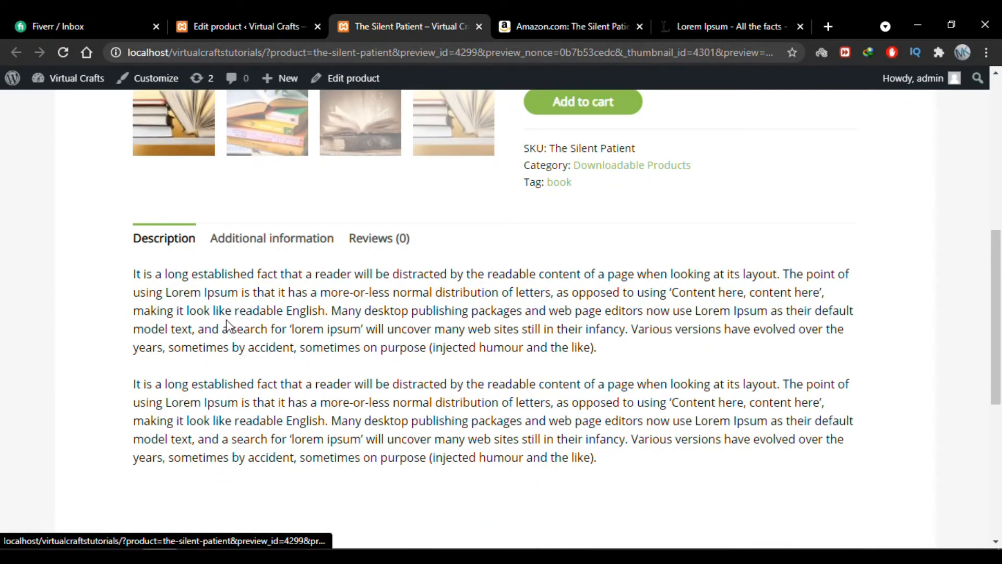
- Check the product page's additional information with the Pages attribute, its reviews section and its description
left_click(271, 240)
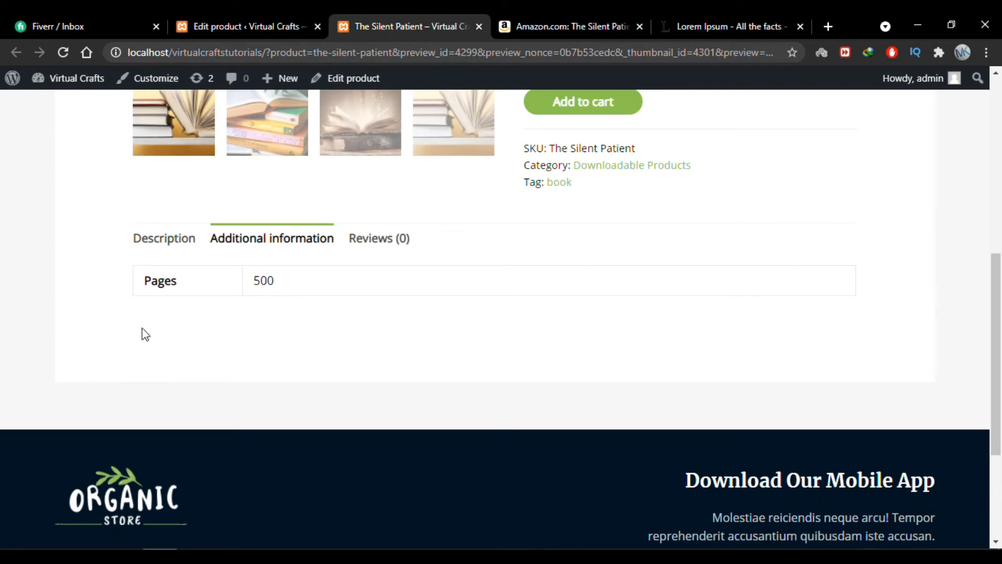
left_click_drag(143, 286, 288, 289)
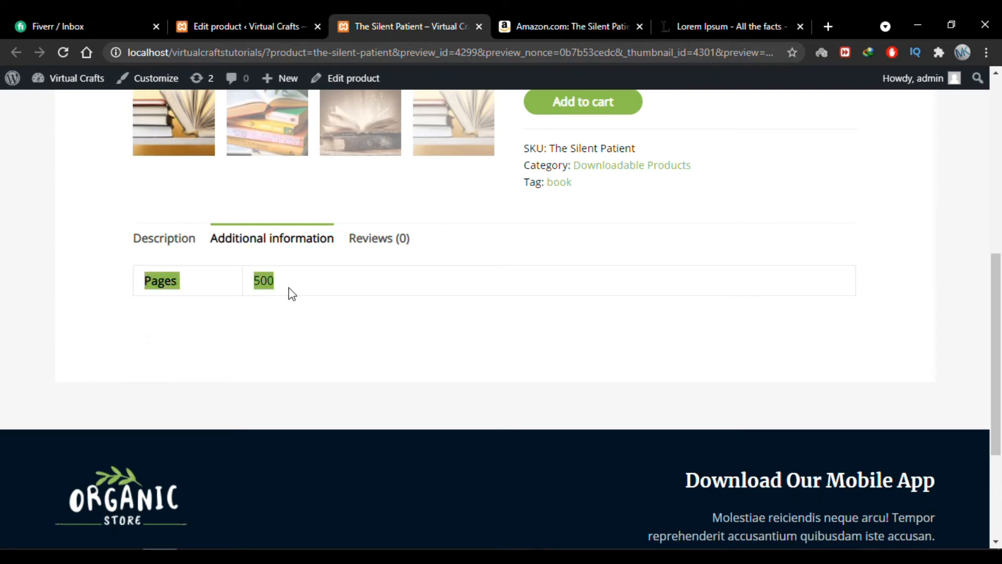
left_click(288, 288)
left_click(372, 244)
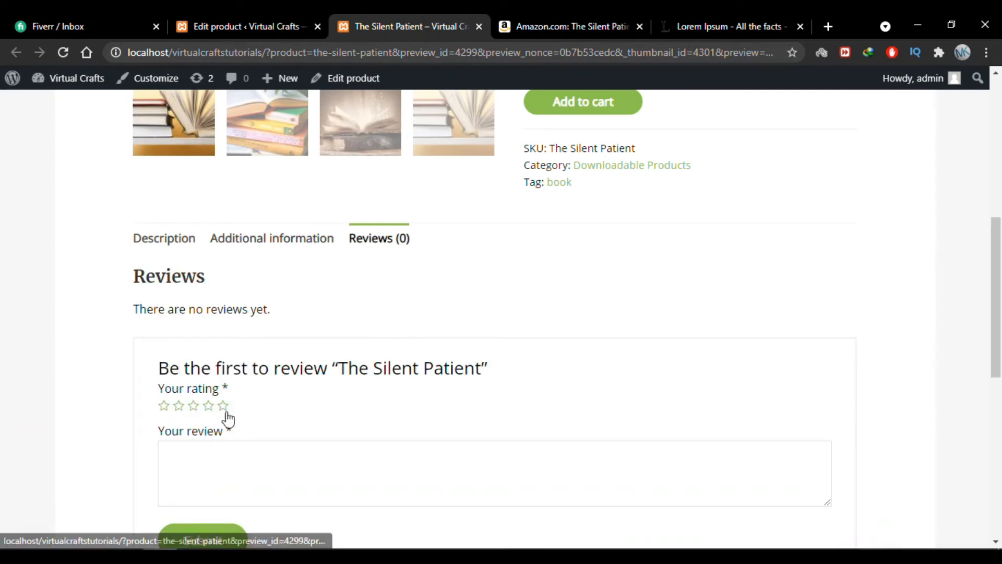
left_click(171, 249)
scroll(727, 305, "up", 6)
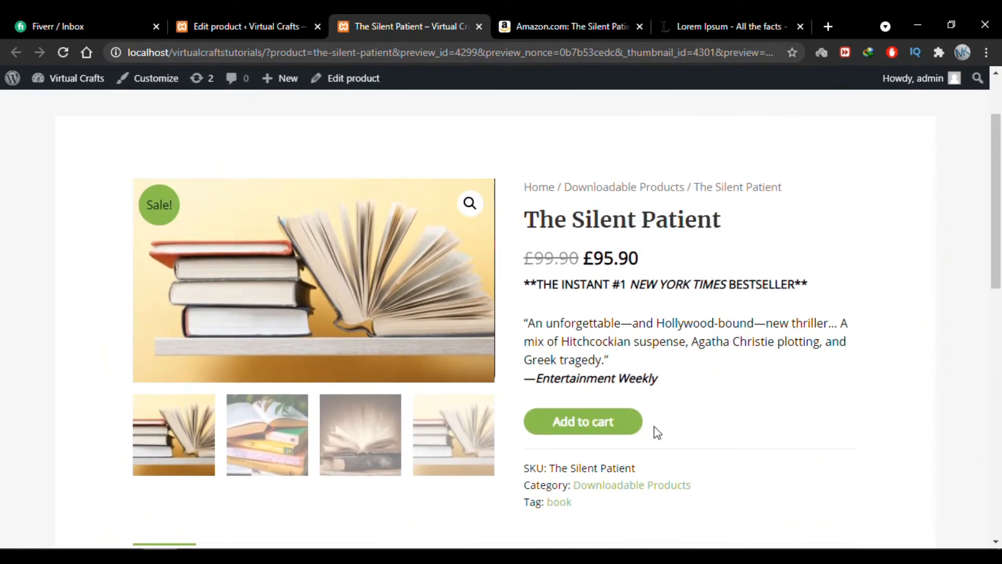
- Add The Silent Patient to the cart and open the cart to check its contents and totals
left_click(608, 425)
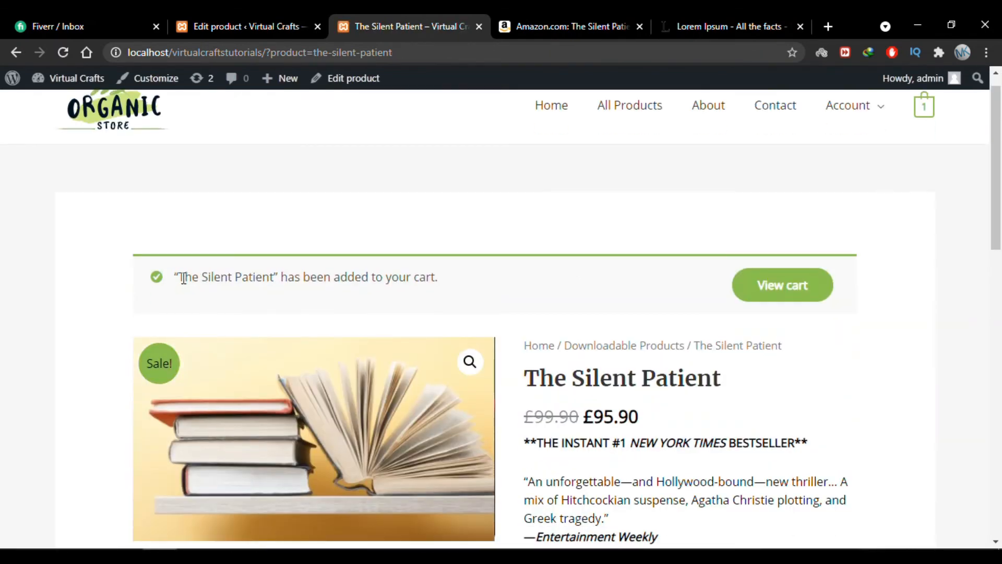
left_click_drag(179, 277, 439, 278)
left_click(439, 278)
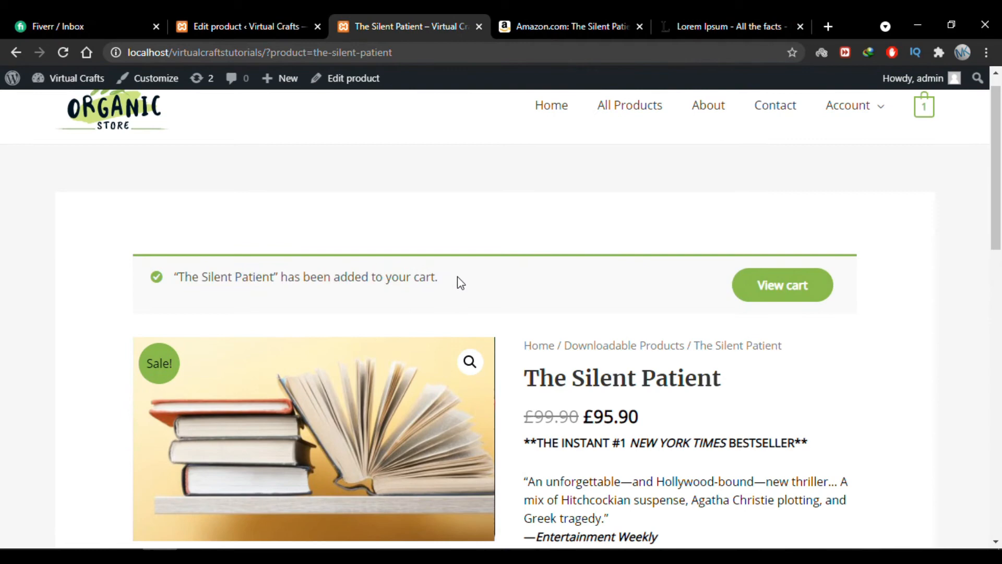
left_click(770, 285)
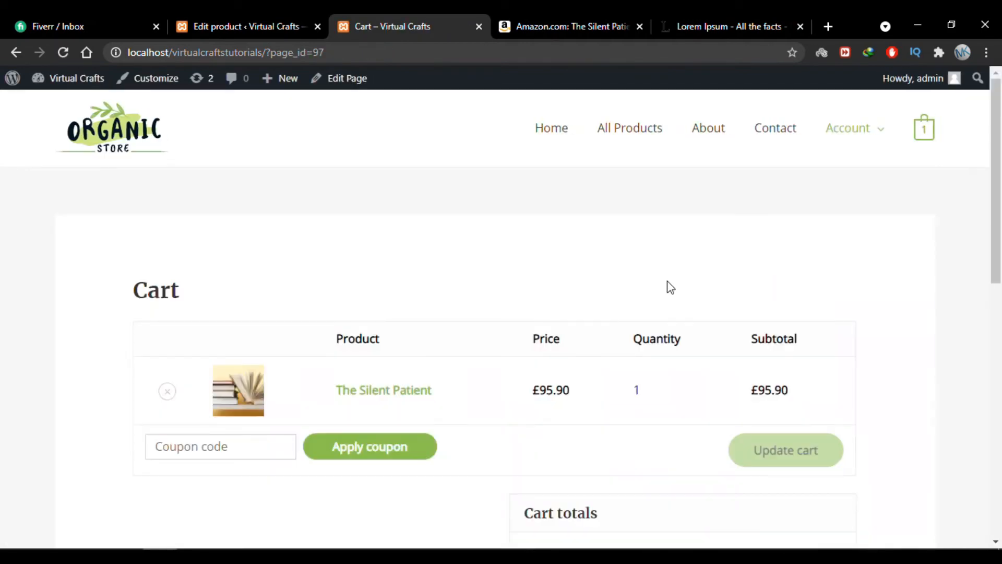
scroll(667, 285, "down", 3)
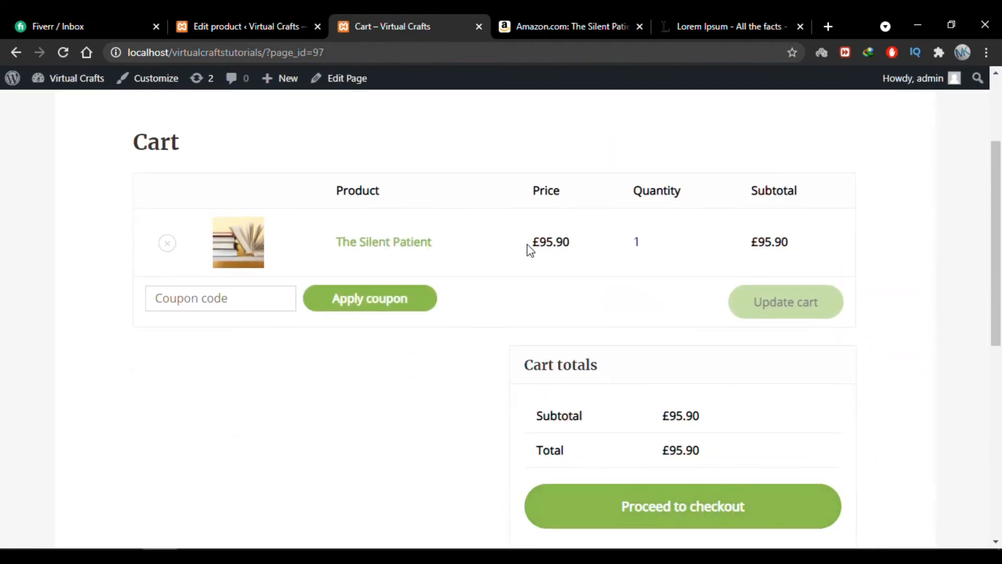
- Proceed from the cart to checkout and look through the billing details form
left_click(711, 517)
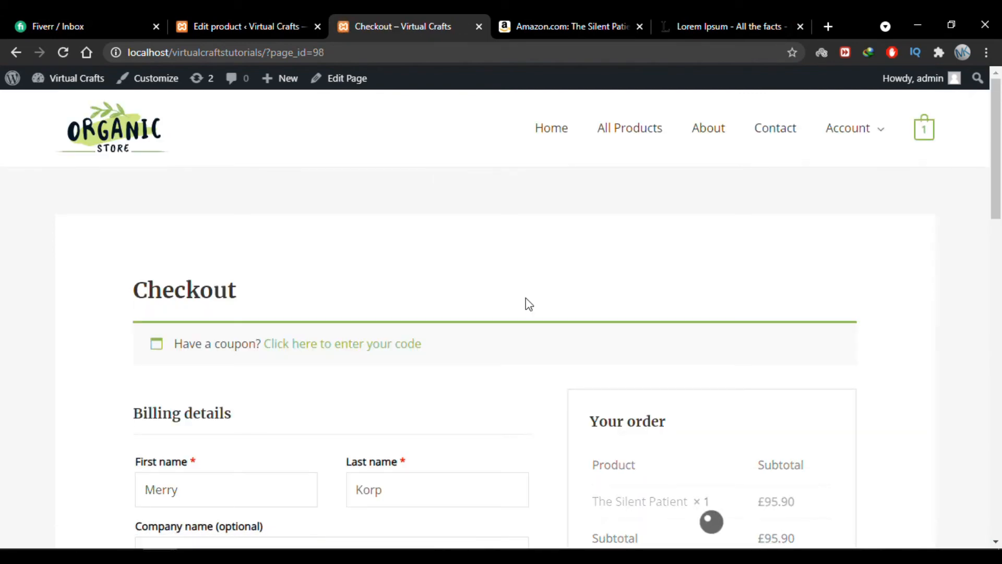
scroll(528, 302, "down", 3)
scroll(572, 353, "down", 9)
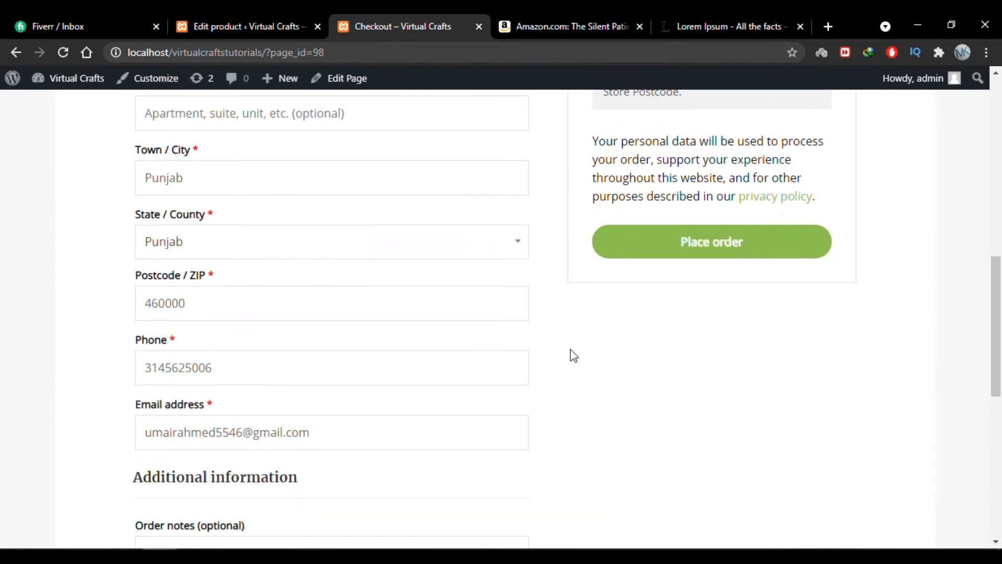
- Place the order for The Silent Patient with check payments and view the order confirmation details
scroll(308, 487, "up", 5)
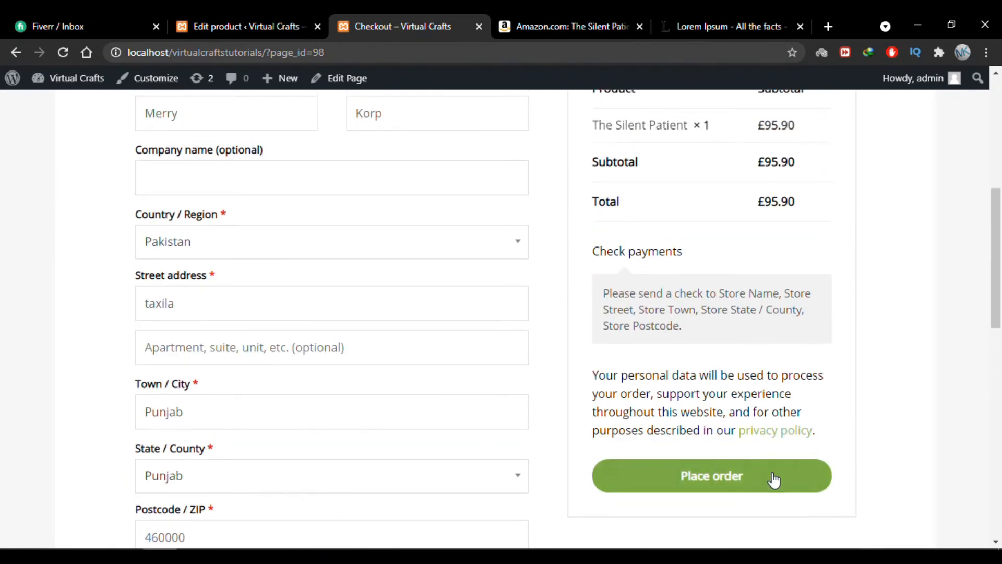
left_click(724, 479)
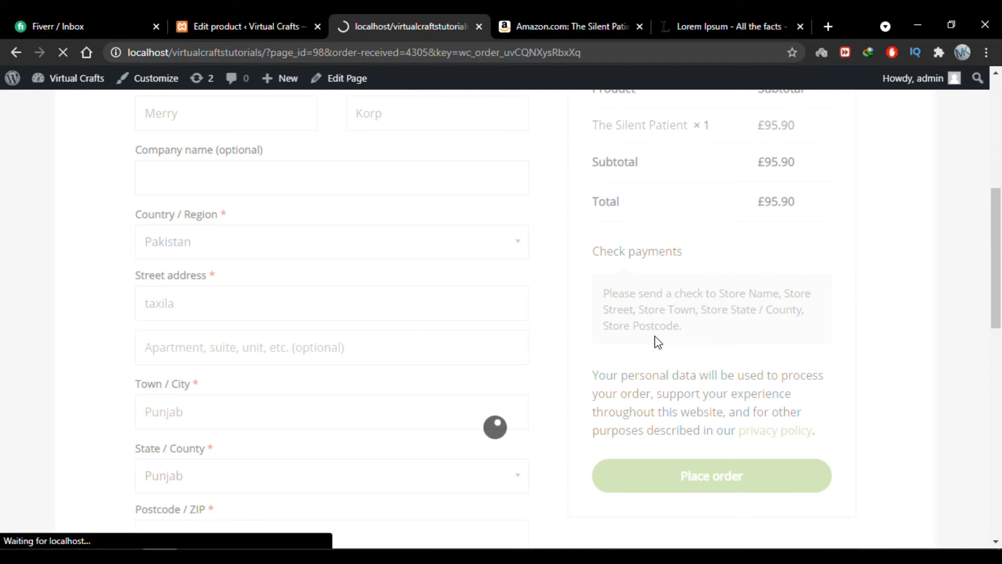
scroll(495, 288, "down", 3)
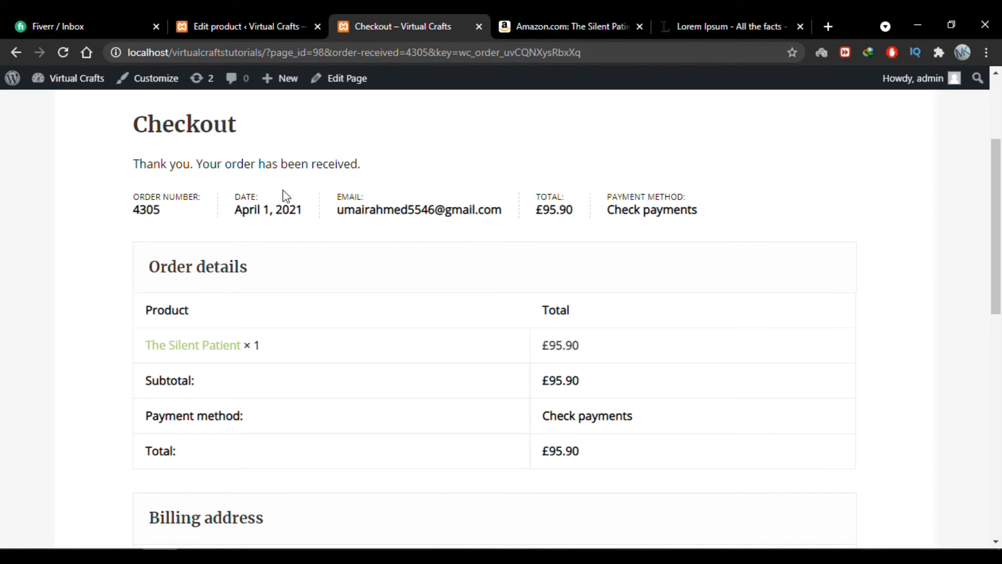
- Return to the store's admin site and open the newly placed on-hold order from the WooCommerce orders list
left_click(247, 21)
scroll(18, 385, "down", 1)
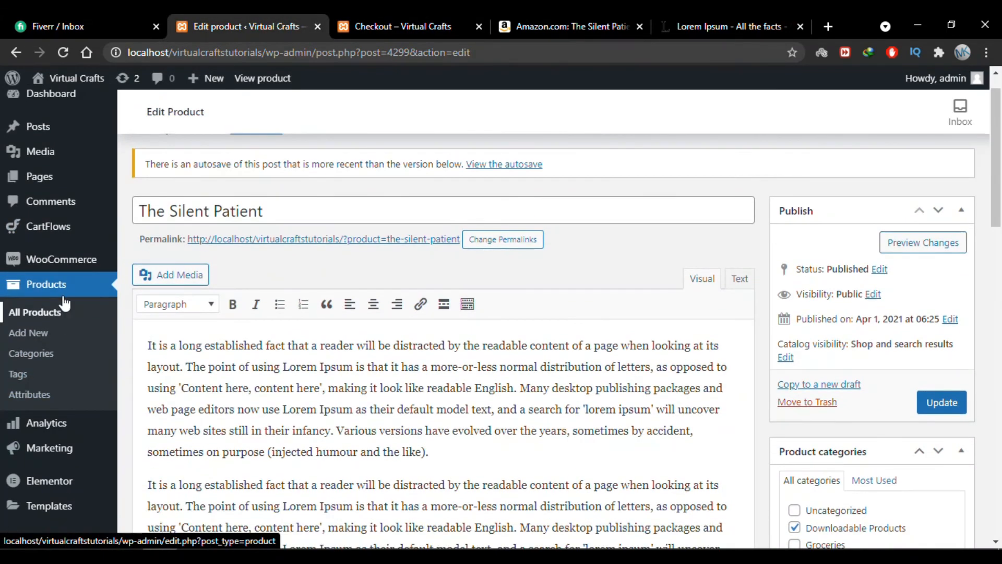
mouse_move(81, 269)
left_click(187, 286)
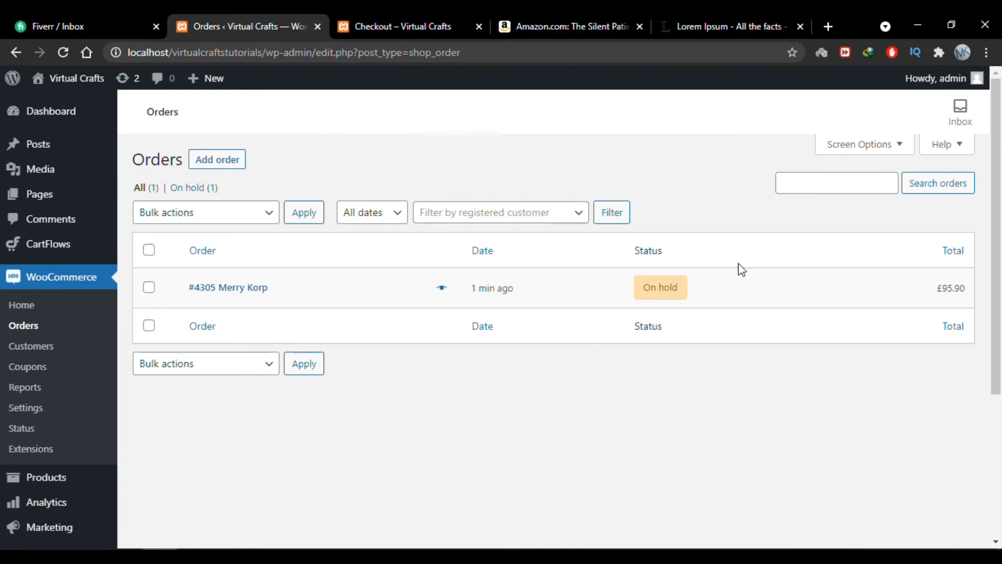
mouse_move(661, 292)
left_click(247, 290)
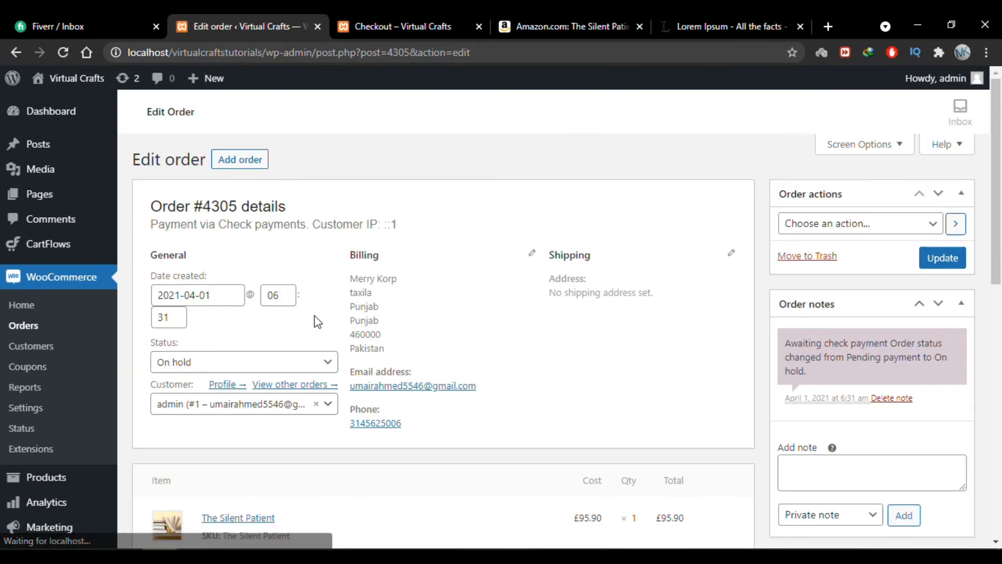
- Set the order's status to Completed and update the order
left_click(326, 363)
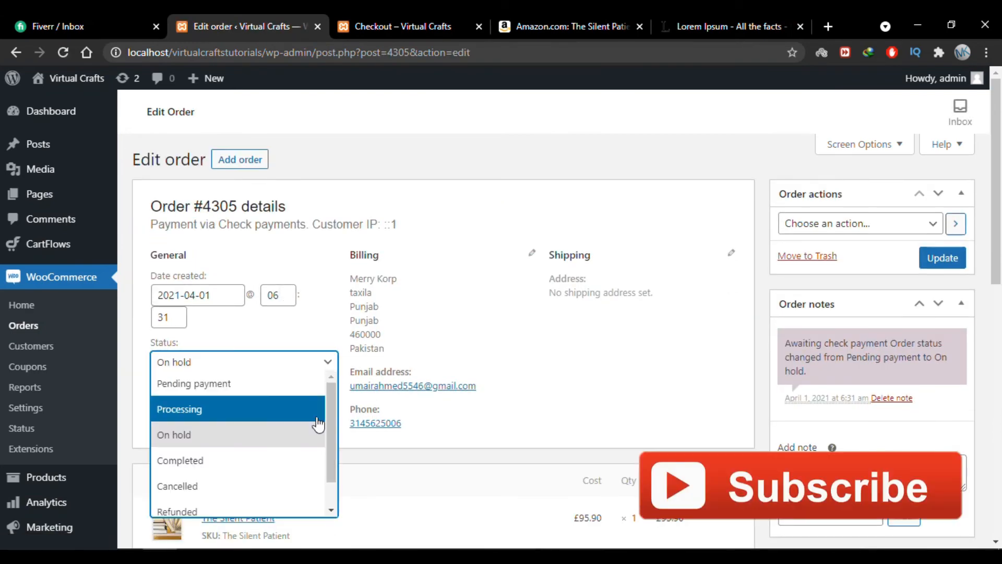
left_click(262, 462)
left_click(943, 258)
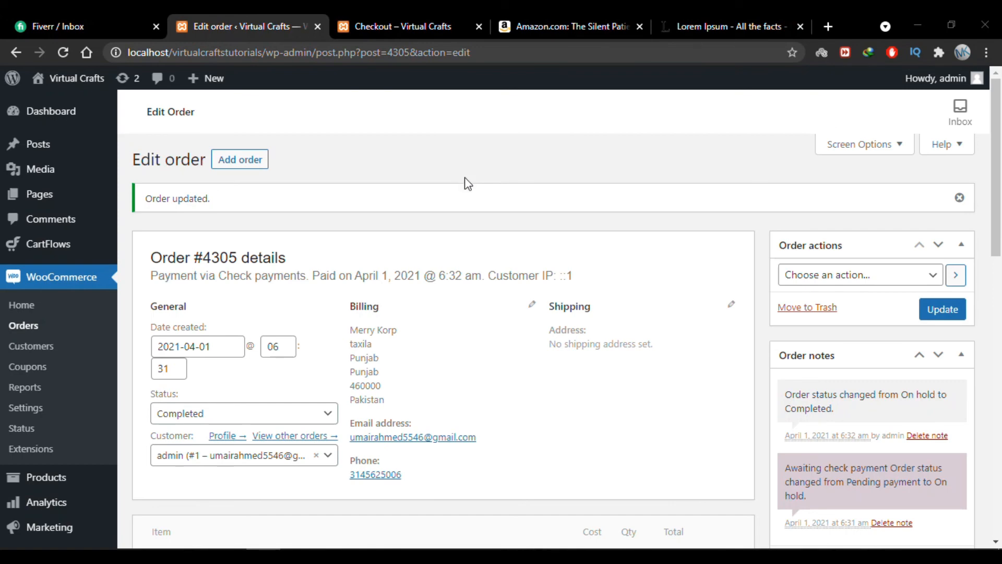
- Reload the customer's order confirmation page and check the remaining downloads and expiry date for The Silent Patient
left_click(386, 21)
left_click(63, 53)
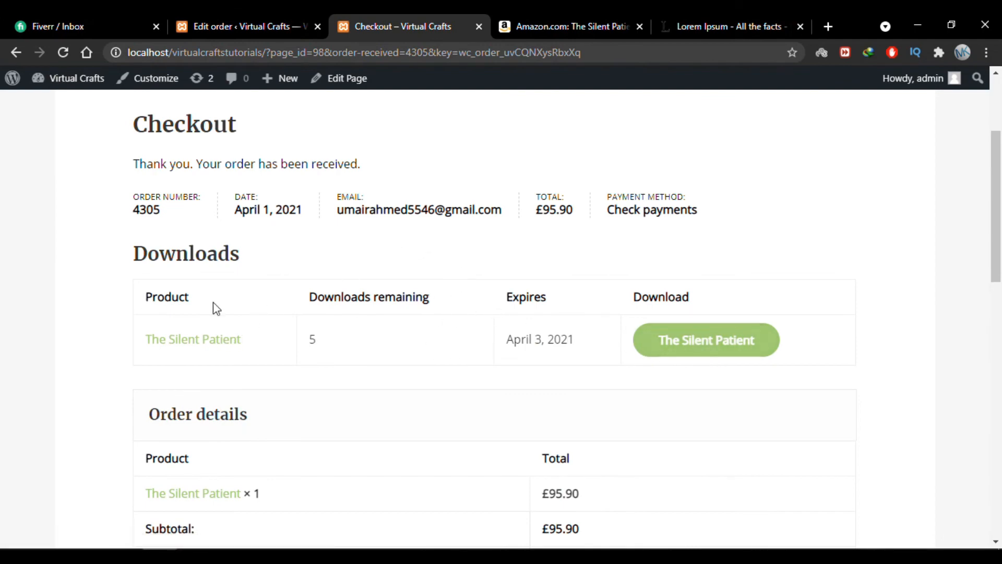
left_click(318, 340)
double_click(318, 340)
left_click(327, 340)
left_click_drag(575, 342, 506, 340)
left_click(509, 342)
- Download The Silent Patient's PDF file from the order's downloads into the Documents category and dismiss the download notice
left_click(715, 349)
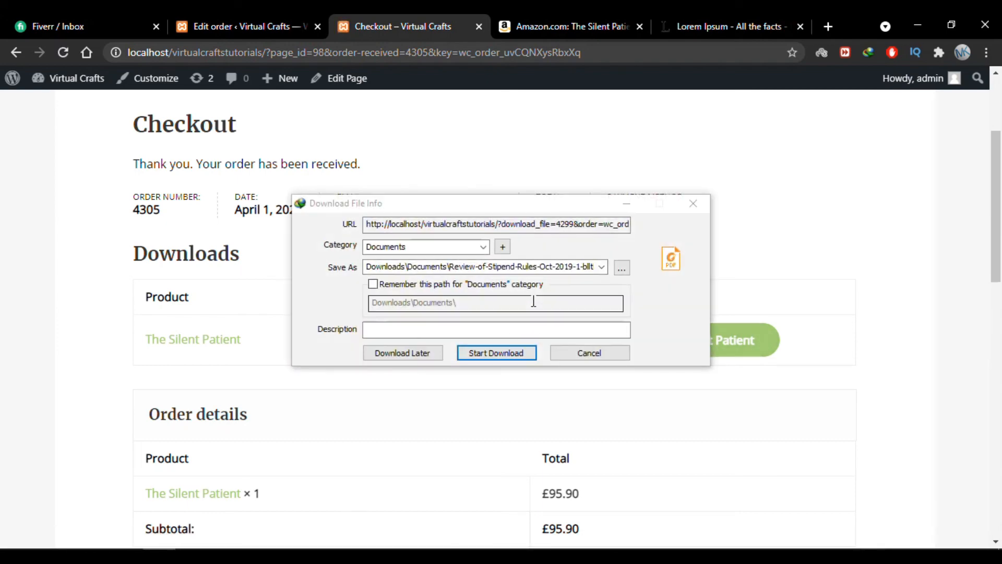
left_click(491, 355)
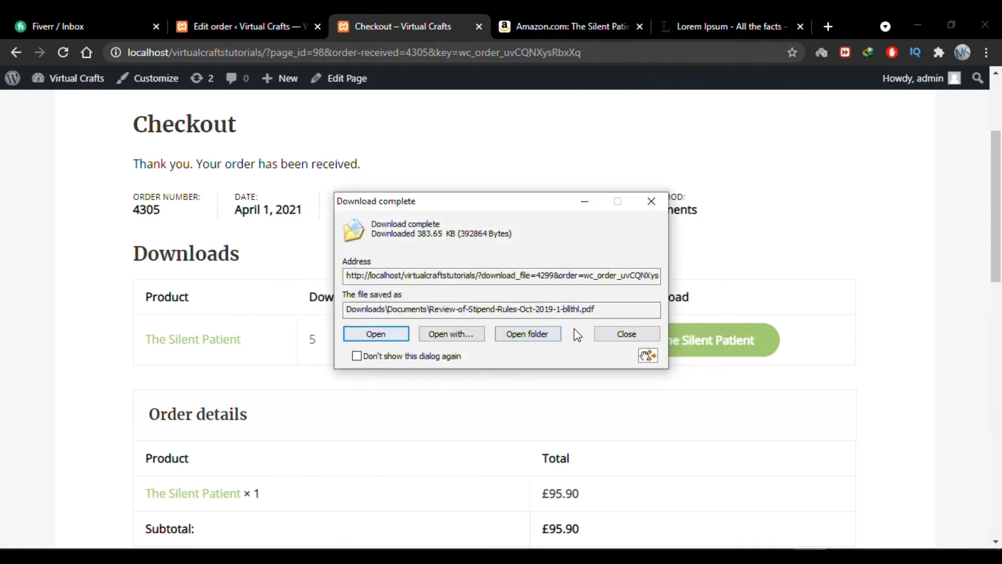
left_click(623, 334)
scroll(602, 277, "up", 1)
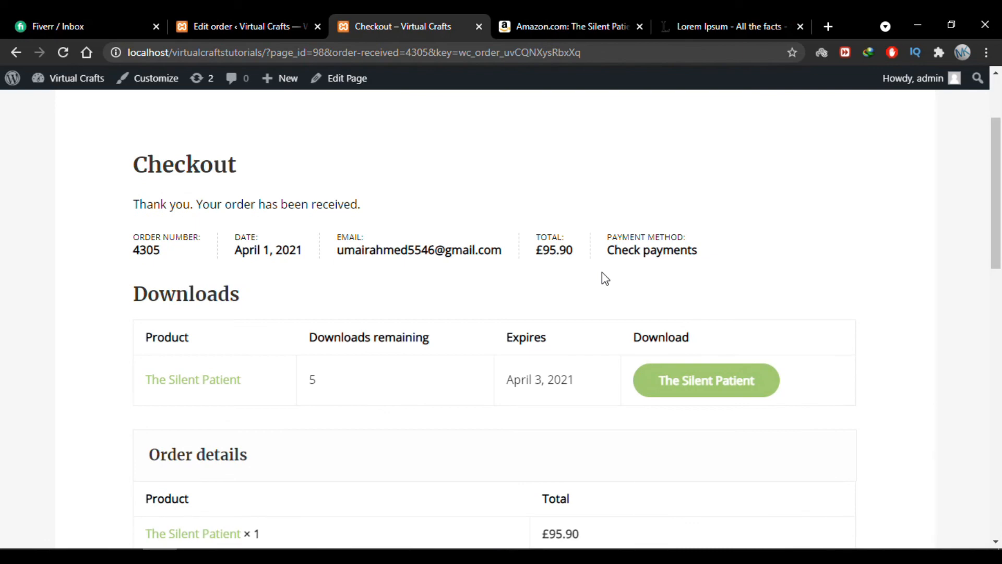
scroll(602, 274, "up", 3)
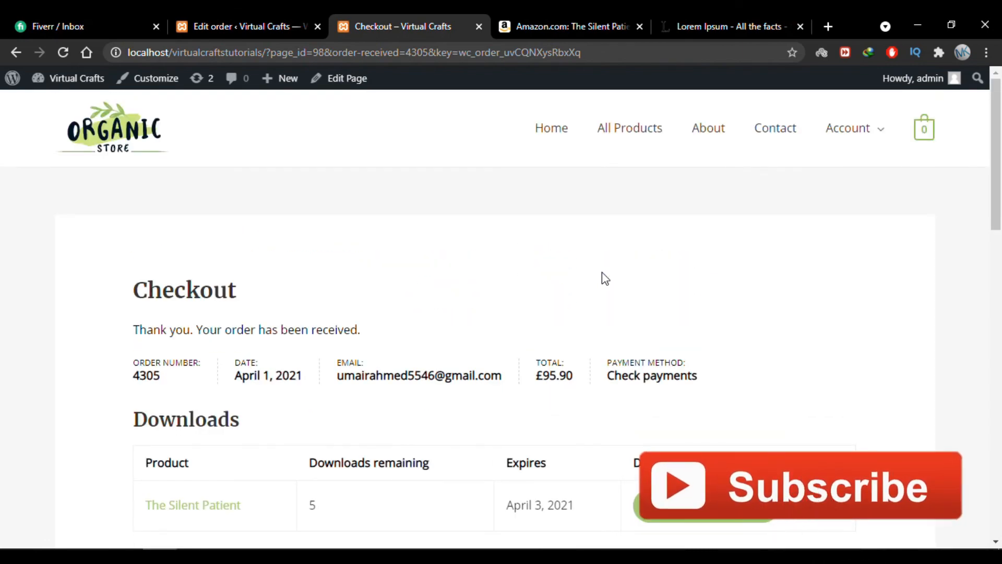